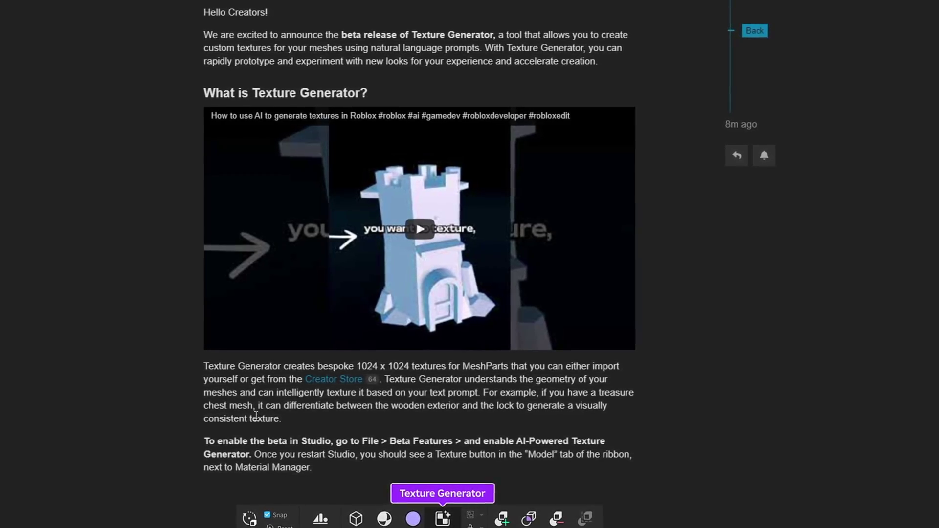
Step: Read the Texture Generator announcement, covering how to enable the beta, the creation steps and the example textures
drag(253, 406, 599, 393)
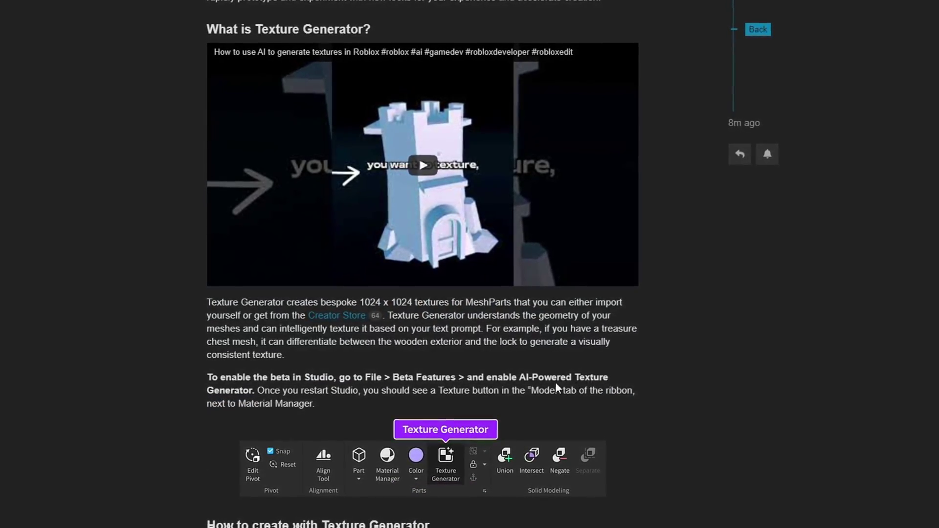
scroll(233, 394, down, 1)
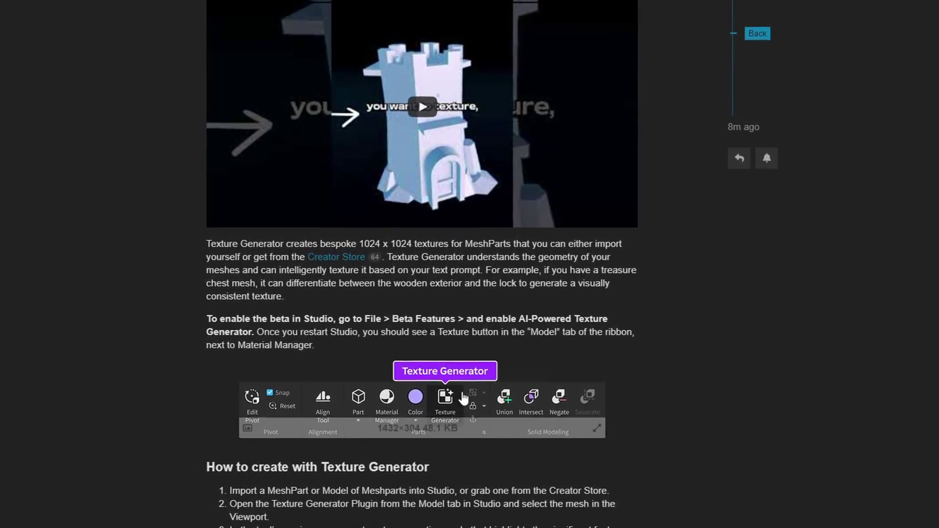
scroll(470, 439, down, 5)
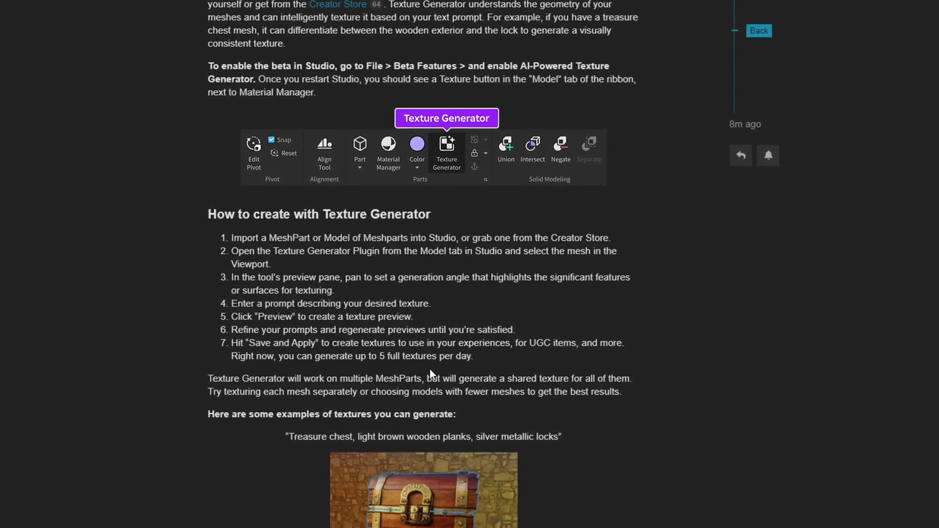
scroll(550, 403, down, 3)
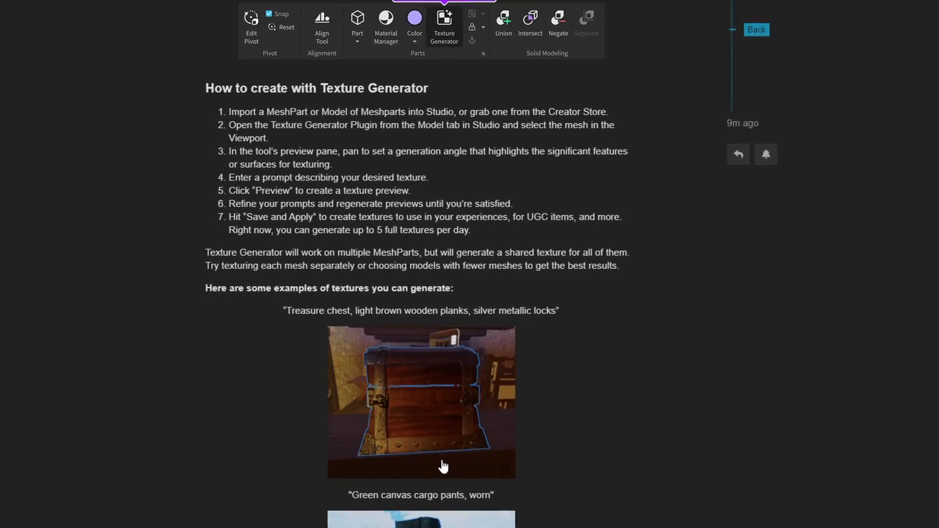
scroll(610, 489, down, 3)
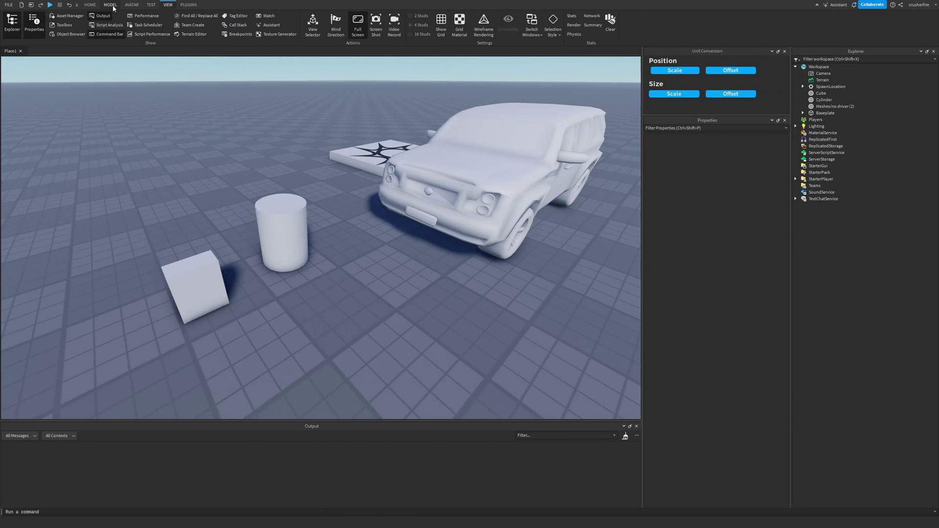
Step: Check the AI-Powered Texture Generator entry in Studio's beta features and close the dialog without saving
click(111, 4)
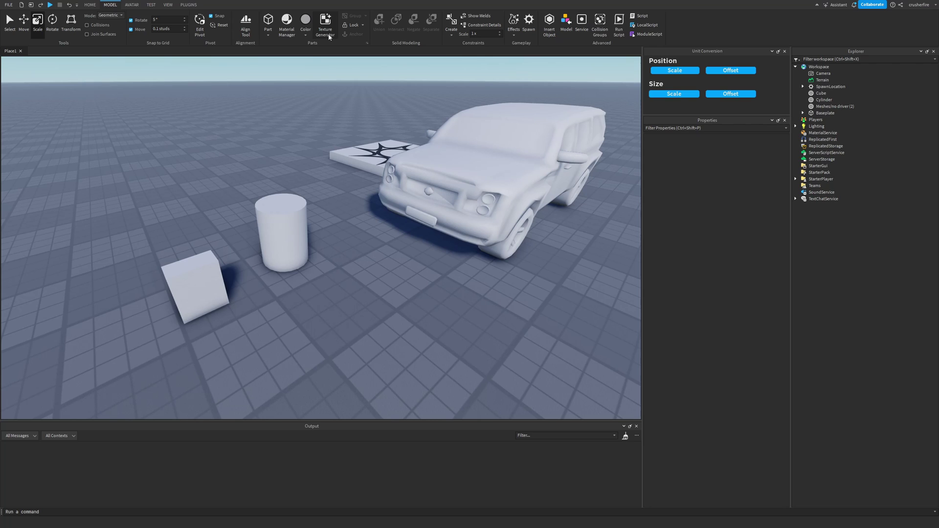
click(7, 5)
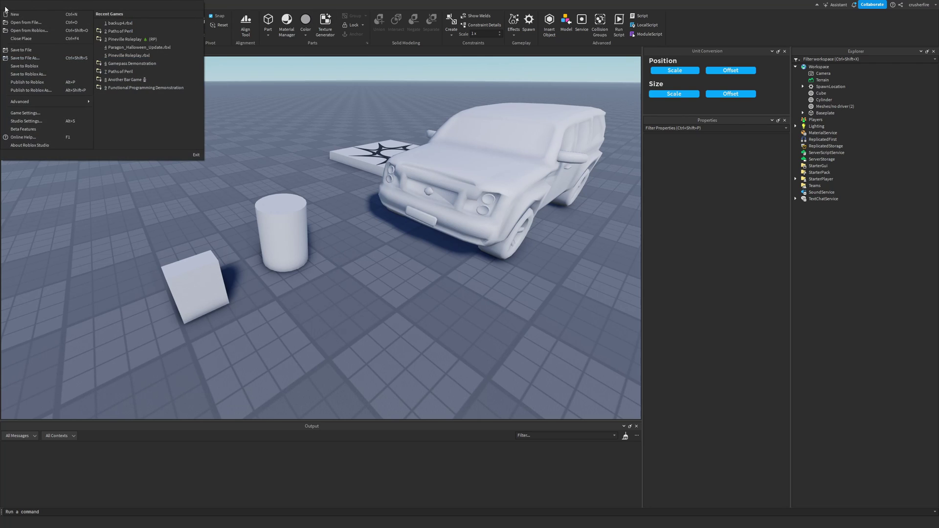
click(26, 130)
drag(490, 115, 274, 112)
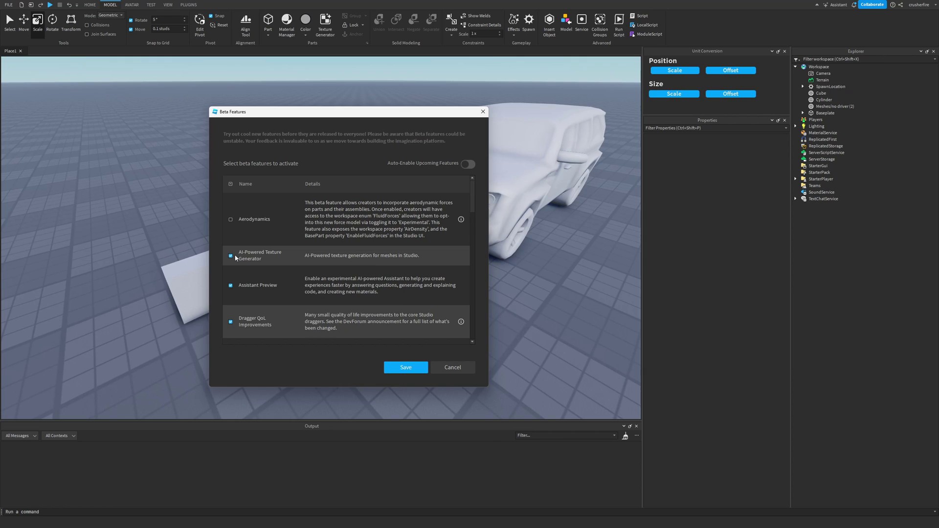
click(456, 369)
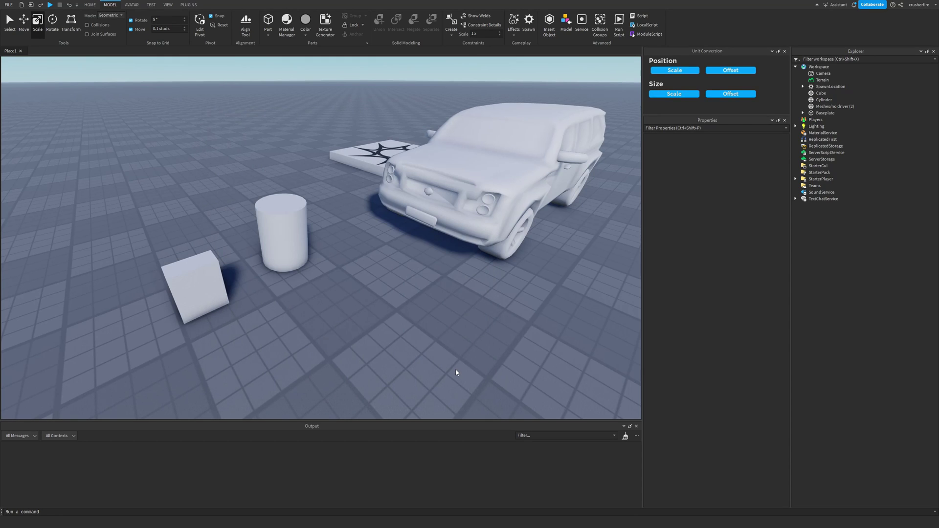
Step: Examine the untextured cylinder and cube meshes beside the vehicle from several angles
right_drag(459, 365, 418, 362)
scroll(419, 362, up, 2)
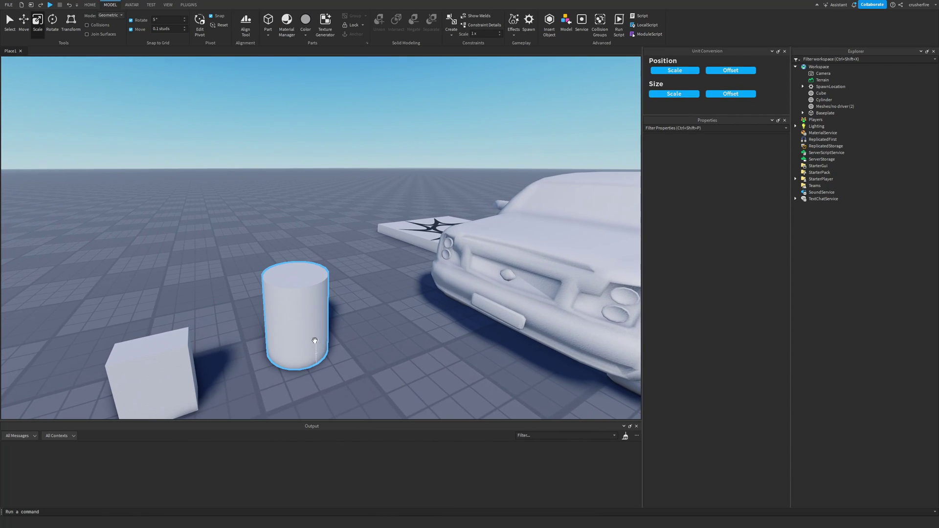
click(315, 344)
right_drag(363, 352, 313, 391)
click(223, 314)
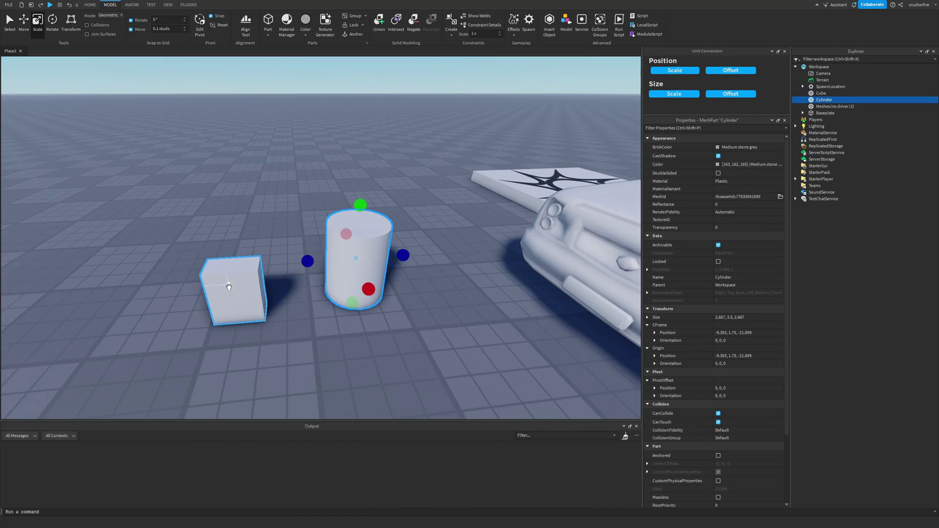
key(d)
right_drag(229, 255, 375, 350)
key(w)
click(359, 328)
key(d)
right_drag(393, 318, 280, 313)
key(w)
key(s)
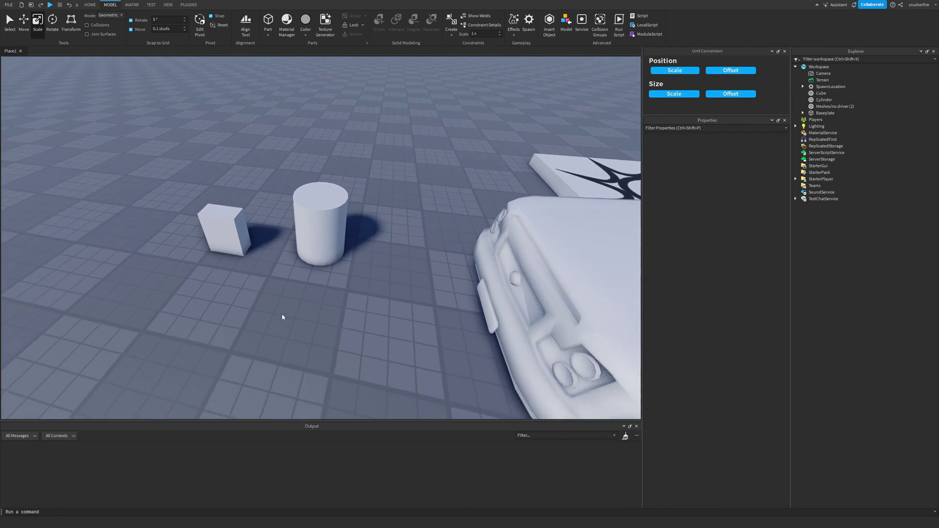
key(a)
right_drag(282, 318, 300, 282)
key(d)
key(w)
Step: Select the cube mesh, open the Texture Generator for it, and turn the generation angle to face its broad front side
click(300, 283)
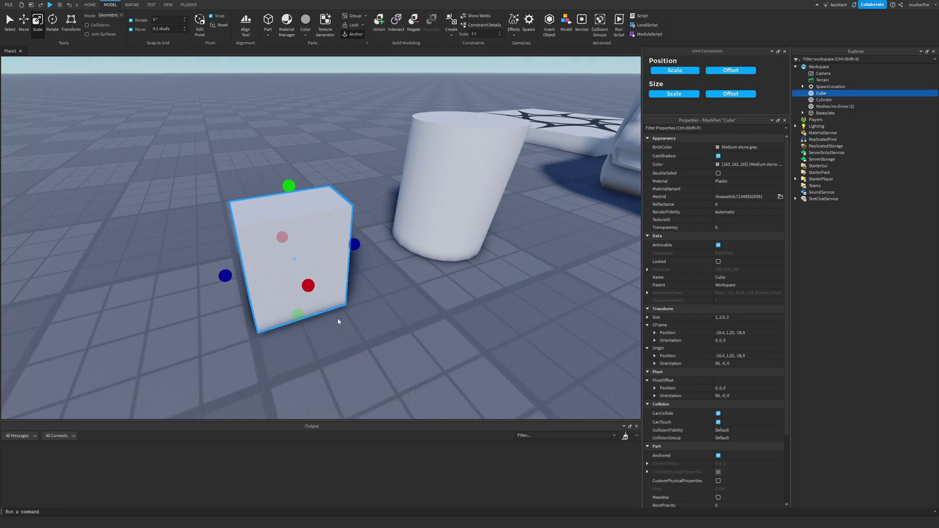
key(w)
right_drag(337, 321, 327, 274)
key(a)
key(d)
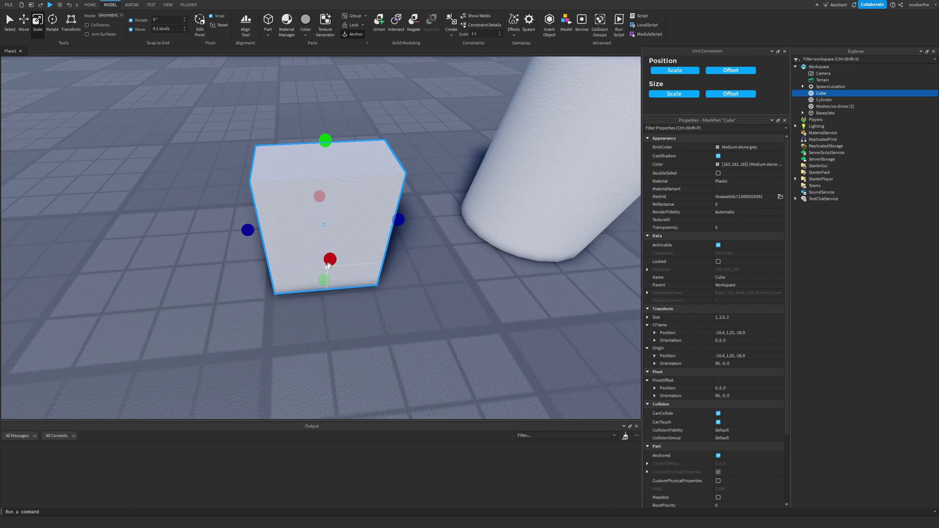
right_drag(373, 285, 373, 285)
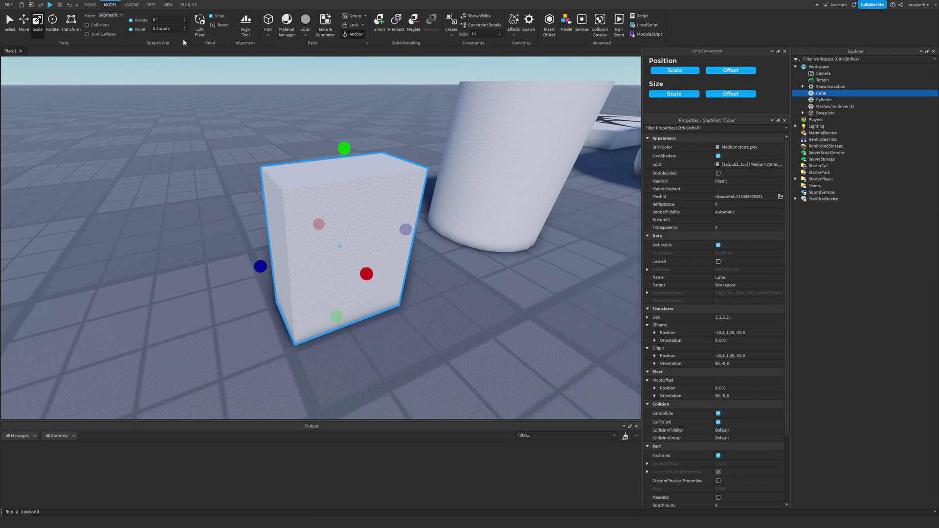
click(325, 32)
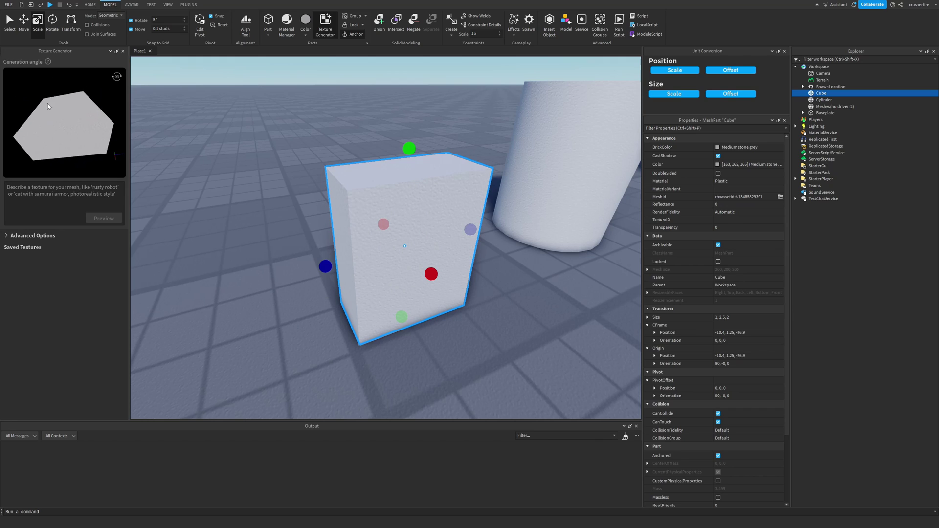
drag(48, 104, 54, 144)
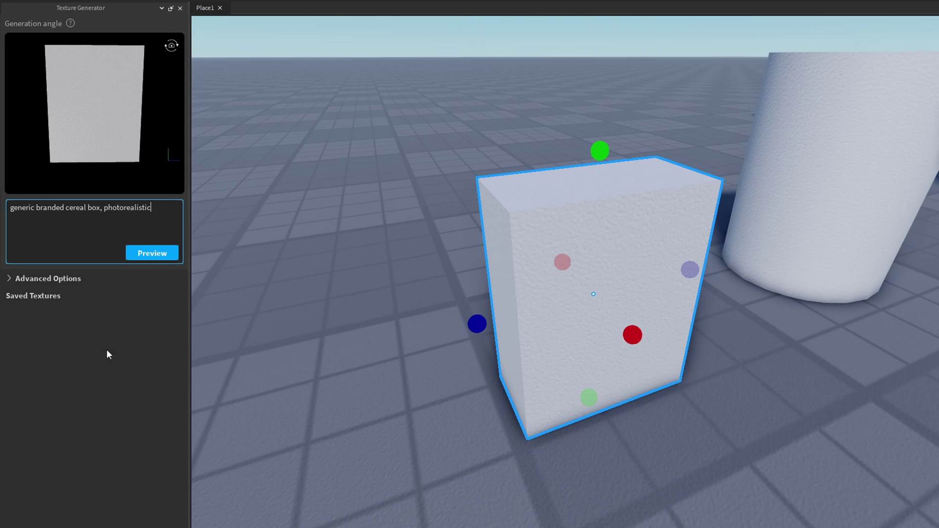
Step: Review the Smart UV unwrap and Specify Front View explanations, and generate a preview for the prompt "generic branded cereal box, photorealistic"
click(8, 277)
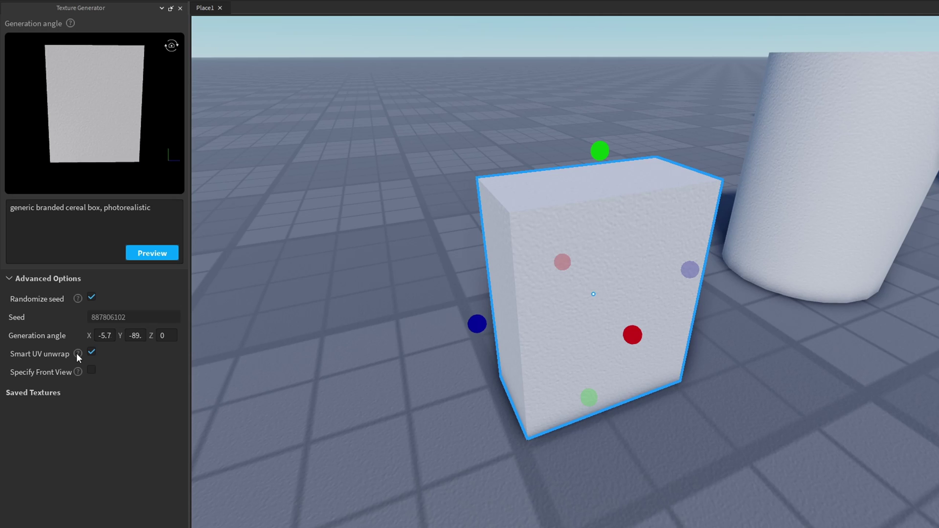
mouse_move(77, 353)
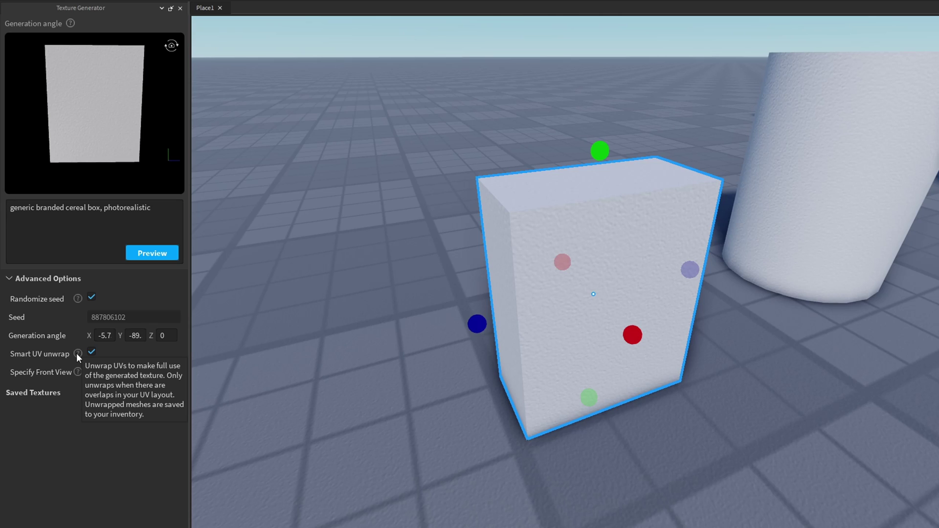
mouse_move(79, 371)
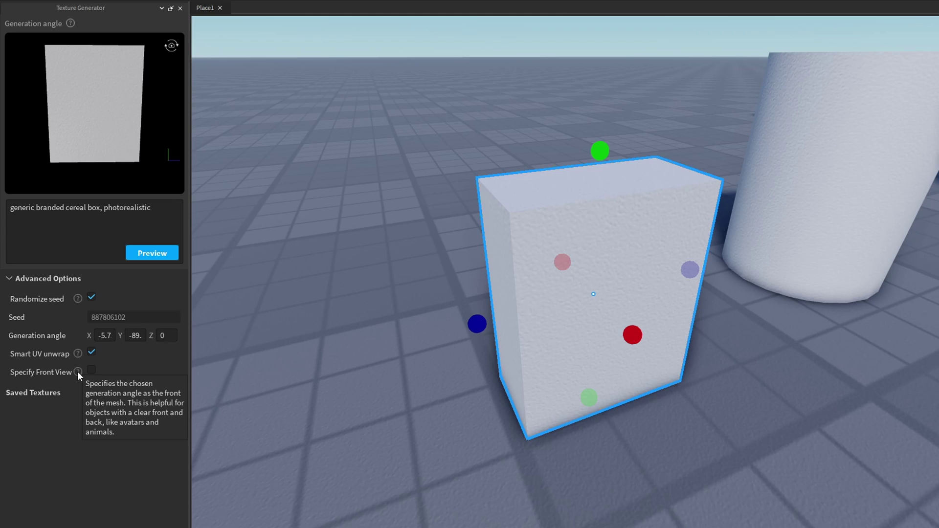
click(152, 253)
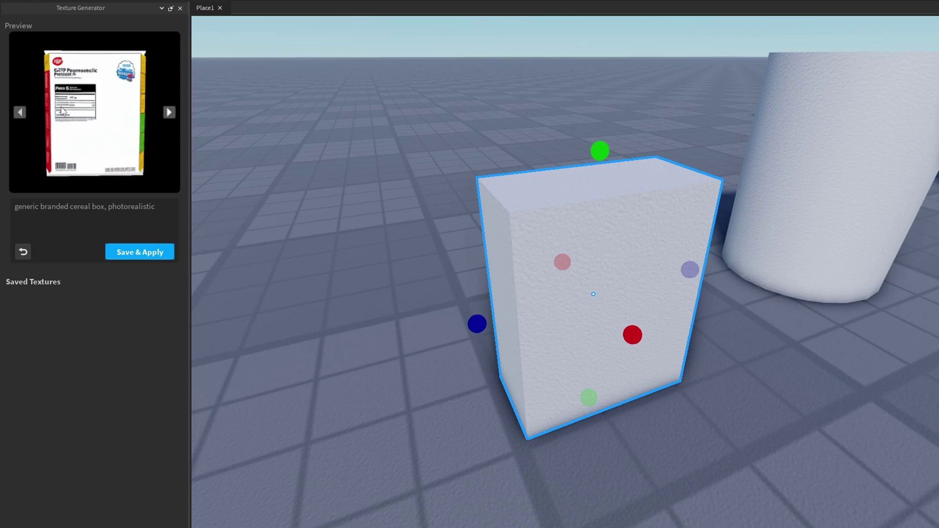
Step: Inspect the generated cereal box preview from every available view, and save and apply the texture to the cube
click(169, 113)
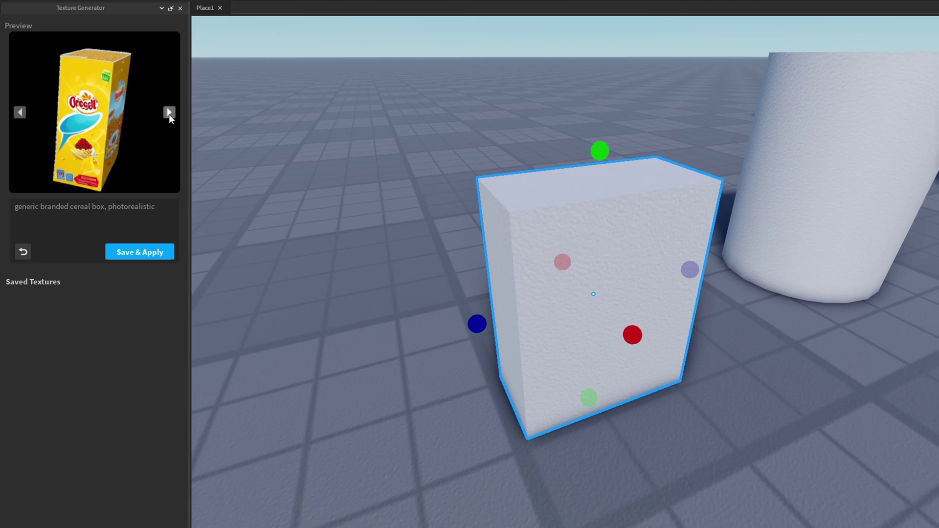
click(168, 113)
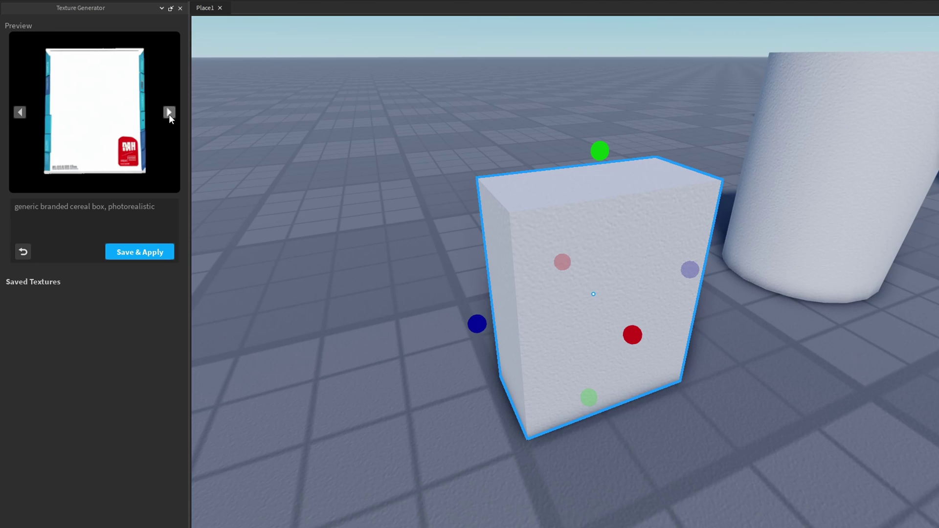
click(169, 113)
click(169, 113)
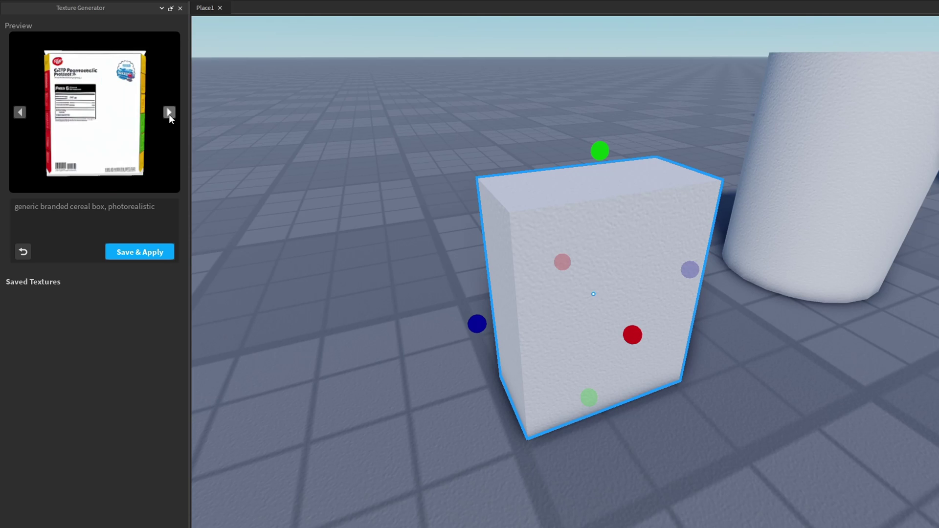
click(169, 113)
click(168, 112)
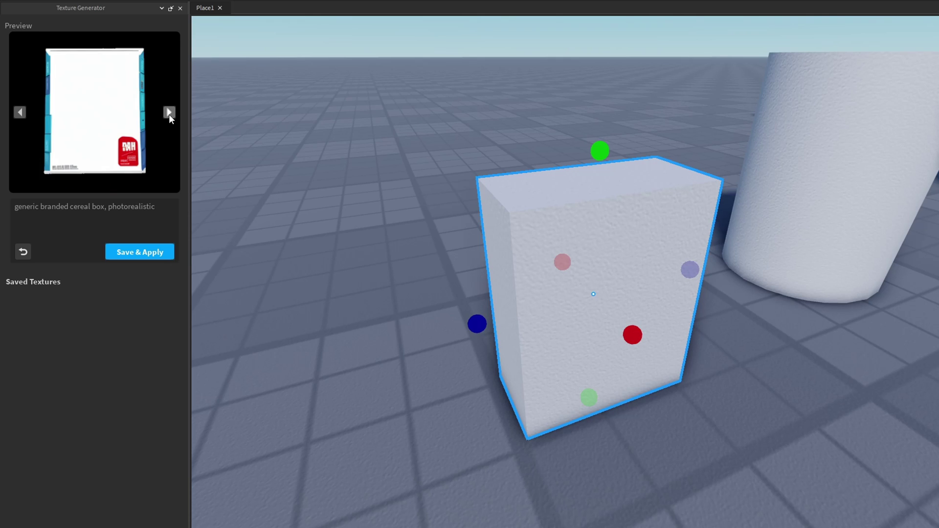
click(169, 113)
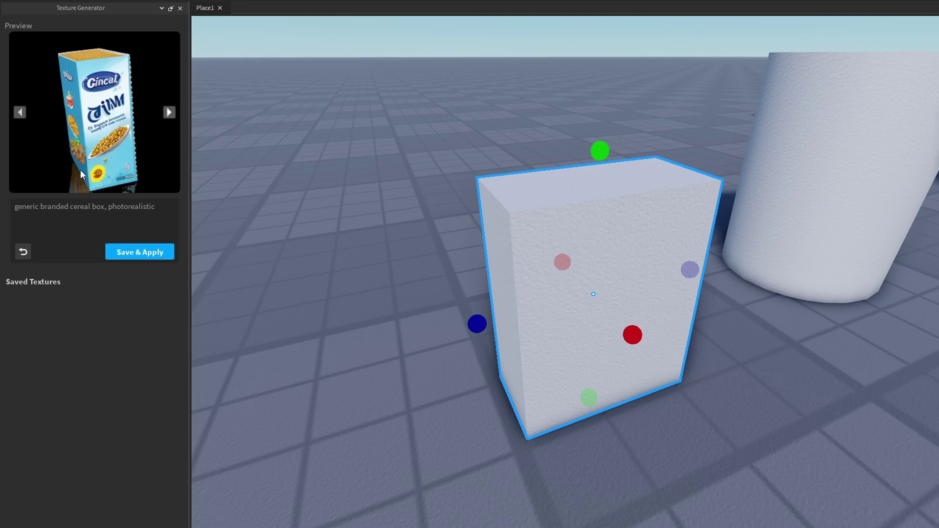
click(169, 113)
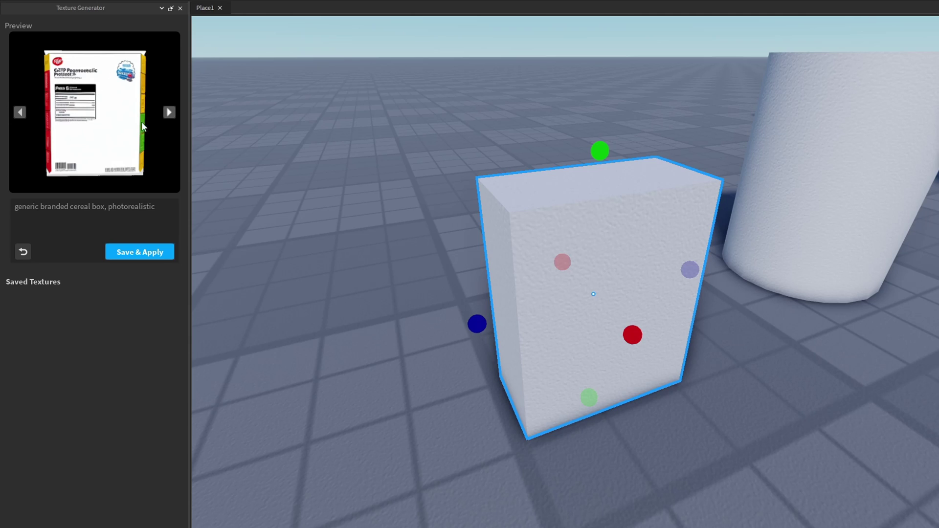
click(171, 113)
click(171, 112)
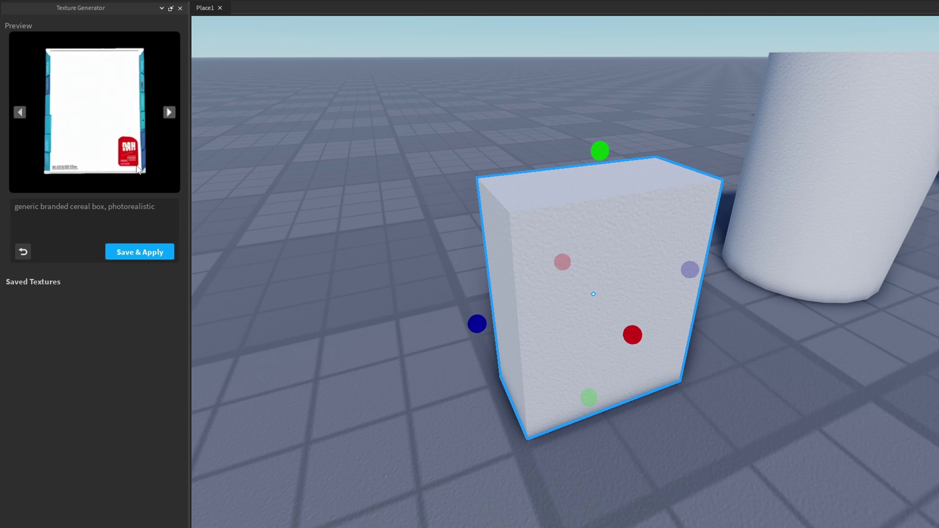
click(169, 112)
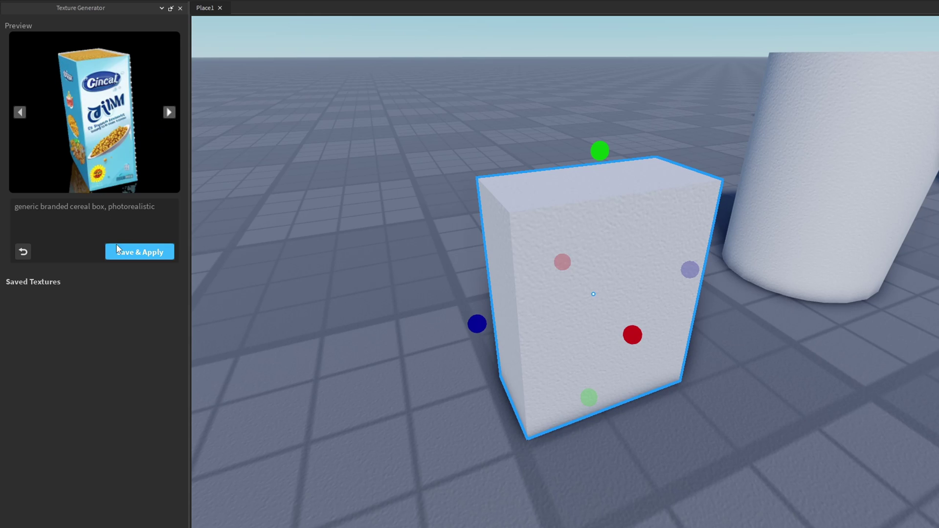
click(143, 251)
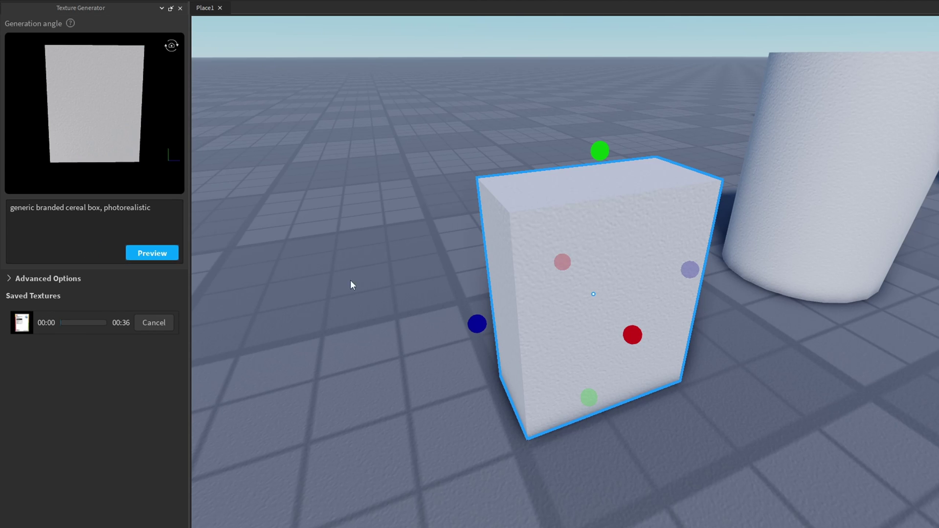
Step: Examine the applied cereal box texture on the cube's front and narrow side up close
right_drag(544, 361, 529, 363)
scroll(597, 317, up, 3)
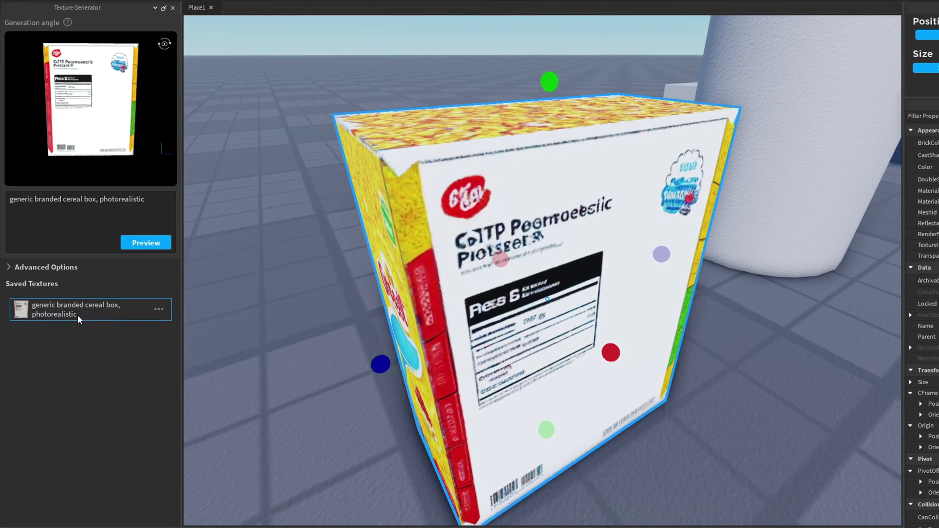
right_drag(500, 343, 500, 340)
scroll(503, 345, up, 3)
scroll(501, 340, down, 2)
right_drag(538, 244, 545, 255)
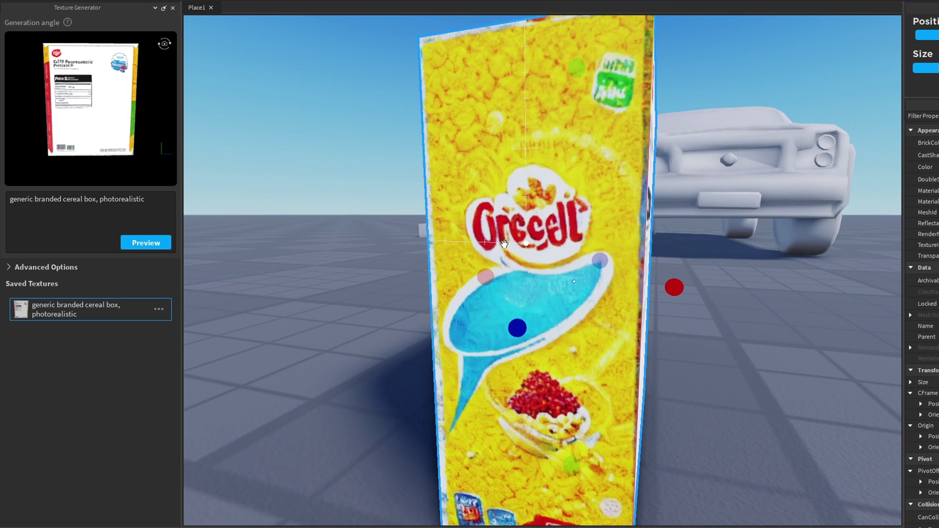
right_drag(504, 243, 541, 260)
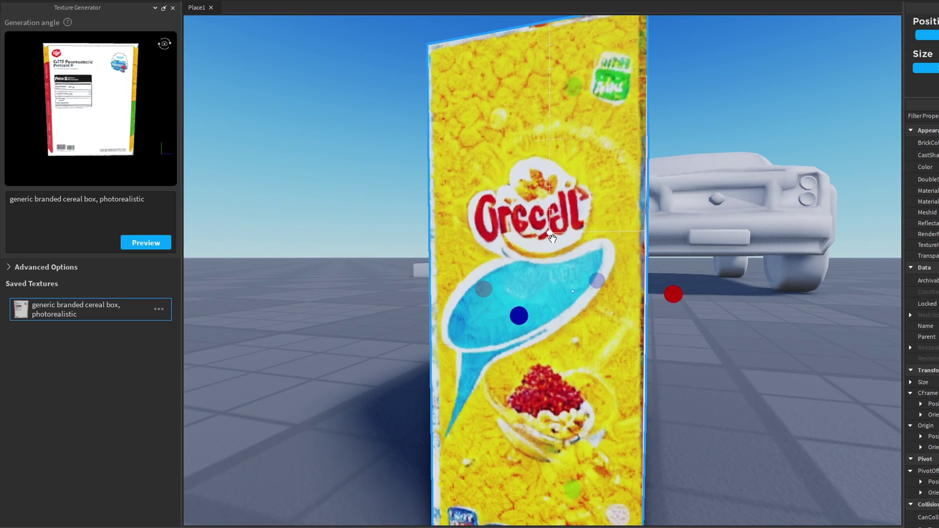
scroll(552, 391, down, 2)
scroll(553, 399, up, 4)
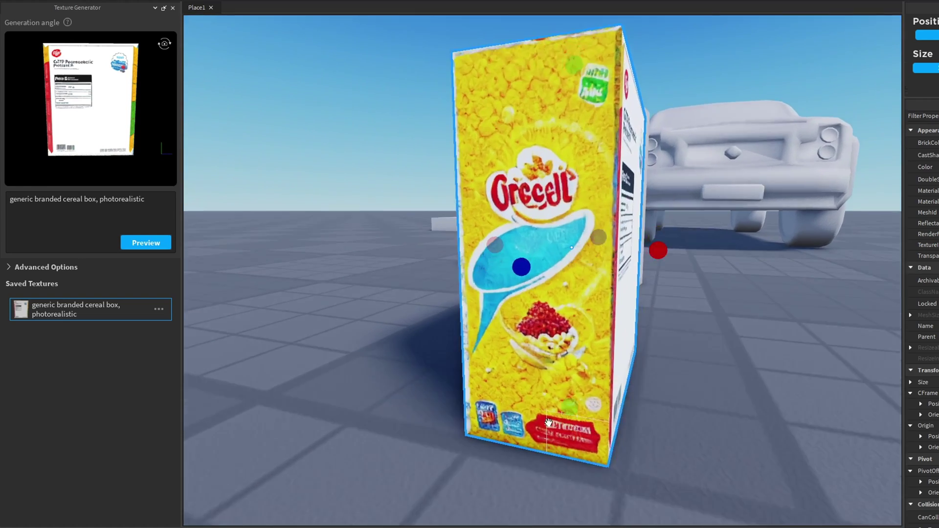
scroll(553, 399, down, 3)
right_drag(570, 379, 554, 281)
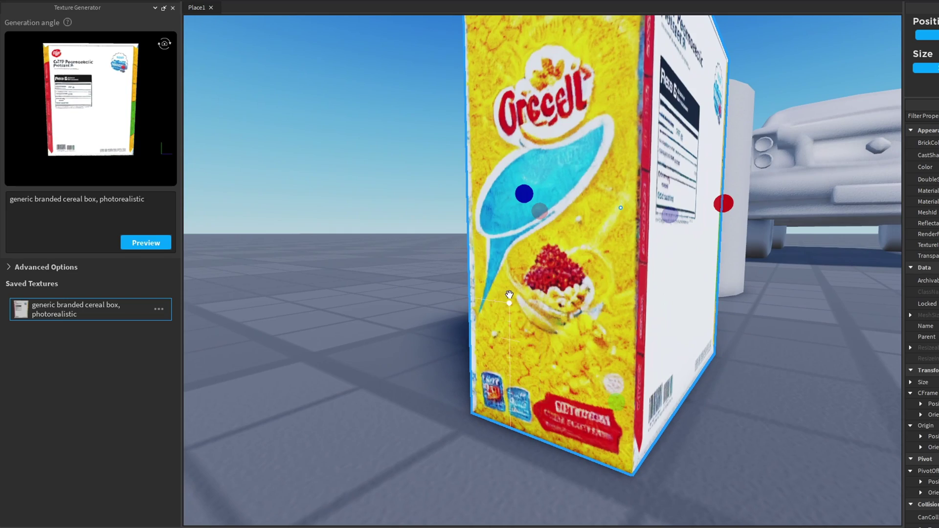
Step: Examine the applied cereal box texture on the cube's narrow sides, back and top from several angles
right_drag(565, 342, 602, 368)
scroll(567, 358, down, 3)
scroll(573, 364, up, 3)
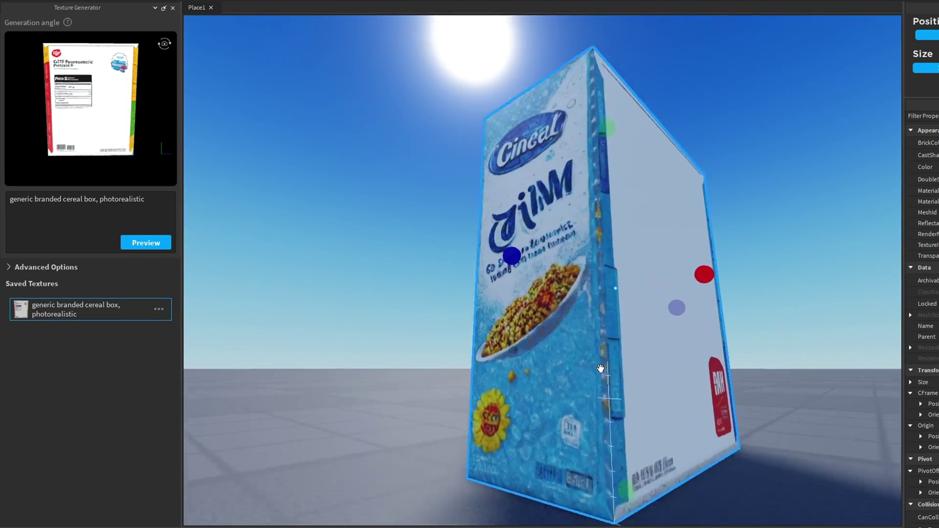
scroll(601, 368, up, 5)
scroll(572, 400, down, 3)
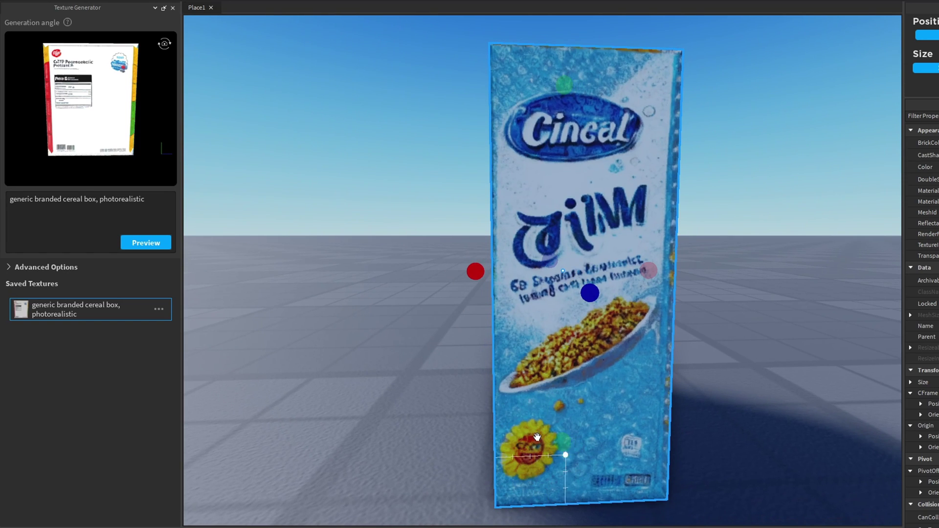
right_drag(614, 365, 625, 362)
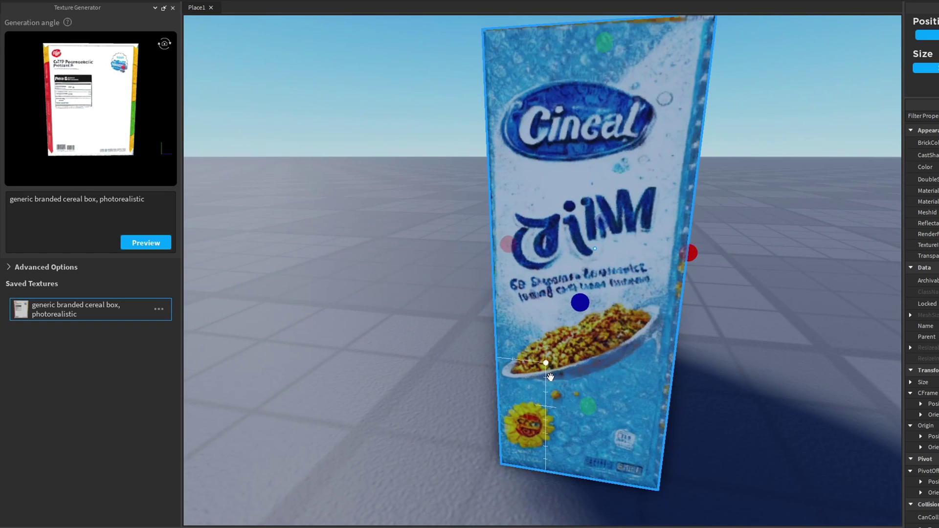
scroll(564, 164, down, 2)
right_drag(538, 159, 521, 211)
scroll(562, 178, up, 3)
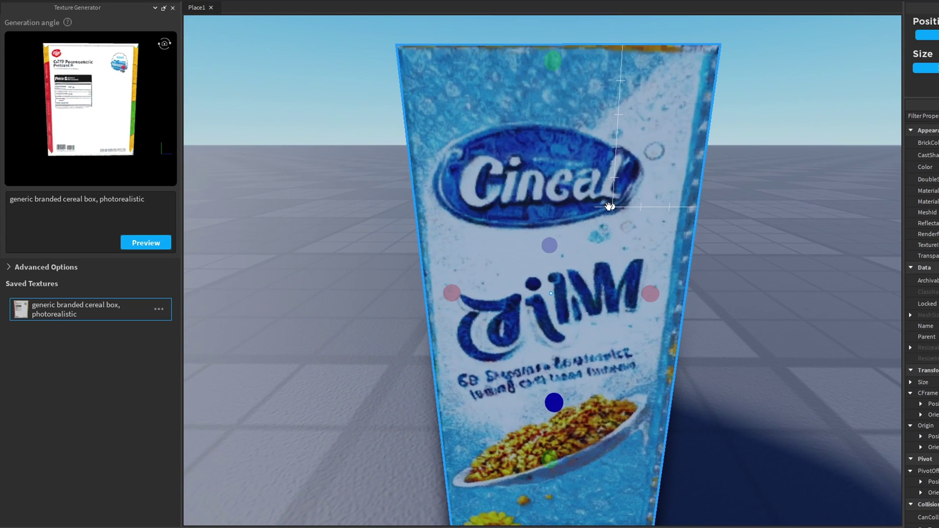
click(611, 207)
right_drag(621, 208, 546, 386)
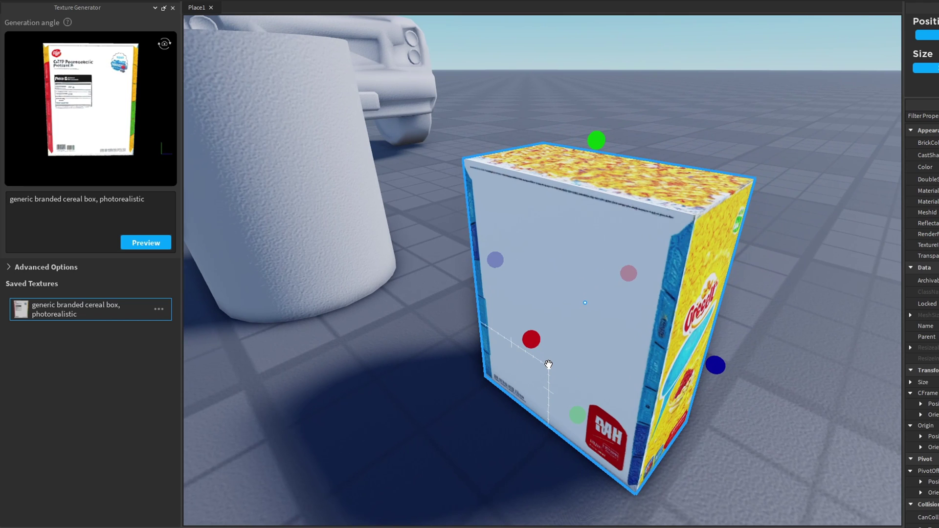
Step: Select the cylinder mesh and generate a texture preview for the prompt "oil barrel, leaking oil, cartoony"
right_drag(561, 305, 566, 299)
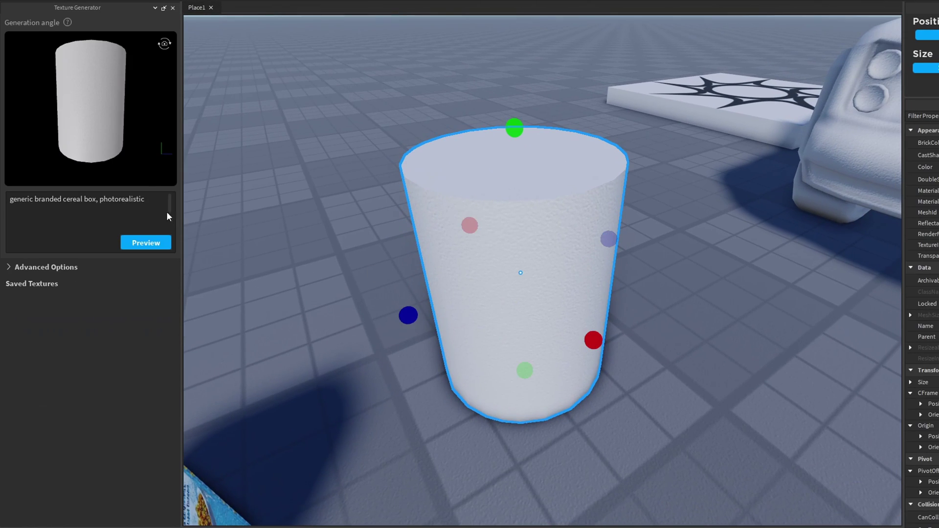
click(150, 204)
key(ctrl+a)
key(BackSpace)
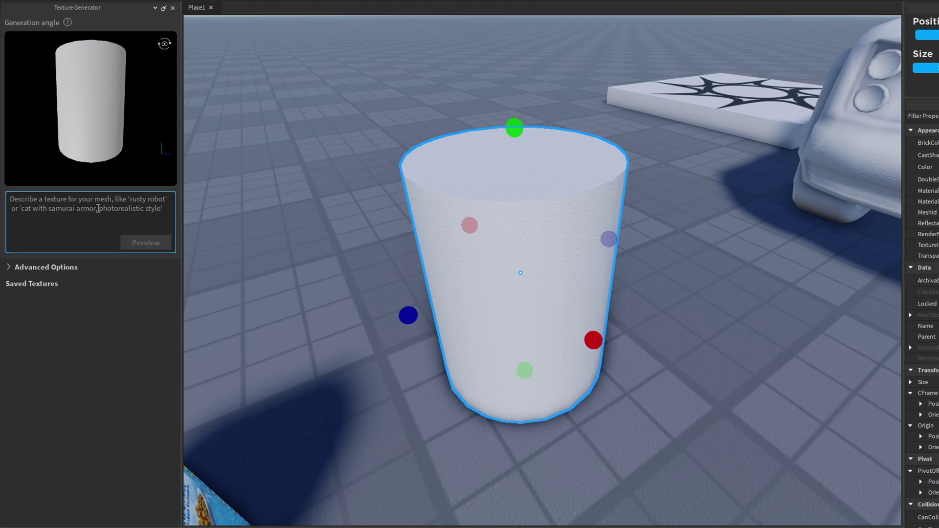
text(rusty oil barre)
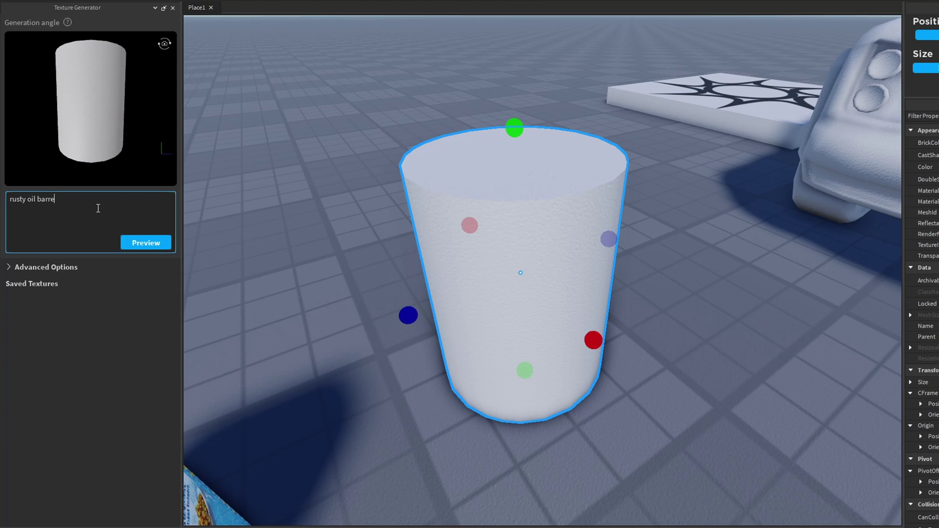
text(l, leaking oil)
drag(28, 201, 3, 203)
key(BackSpace)
key(Delete)
text(rtoony)
click(141, 243)
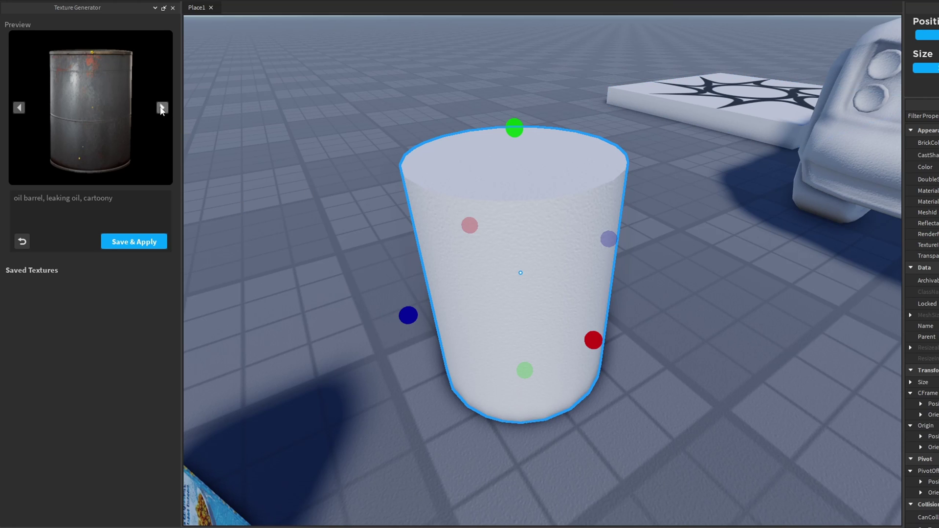
Step: Inspect the oil barrel preview from every available view, and save and apply the texture to the cylinder
click(162, 108)
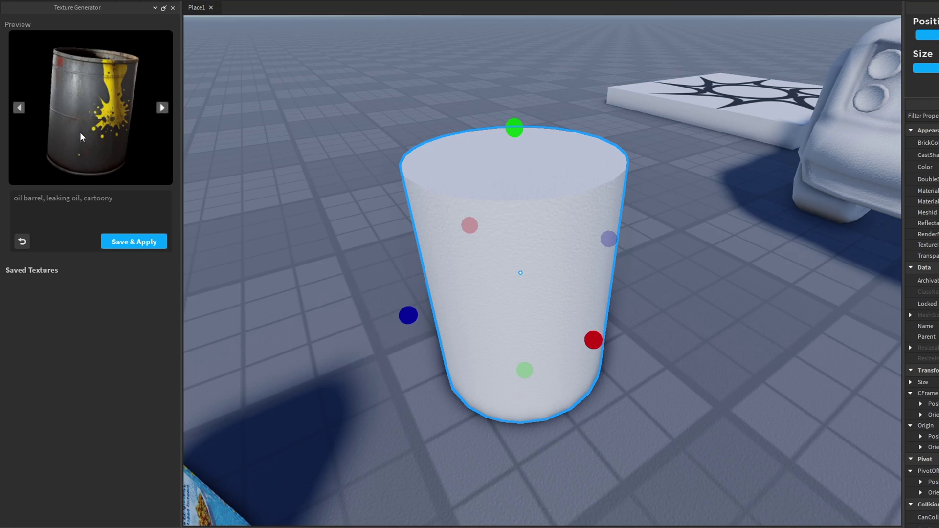
click(163, 107)
click(163, 108)
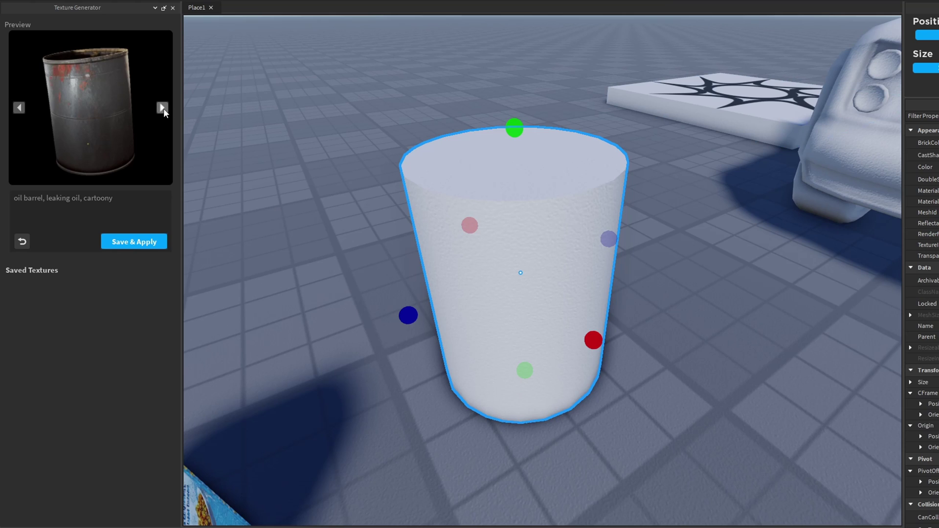
click(161, 108)
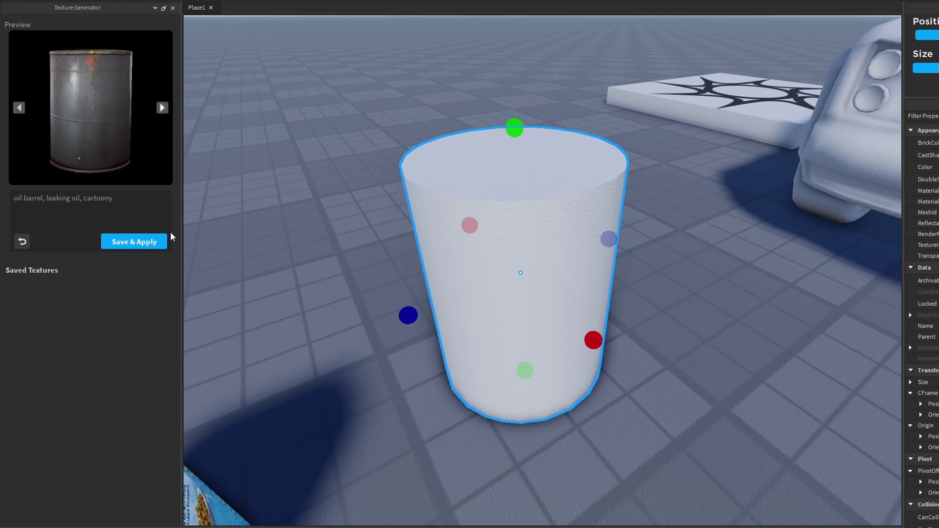
click(141, 247)
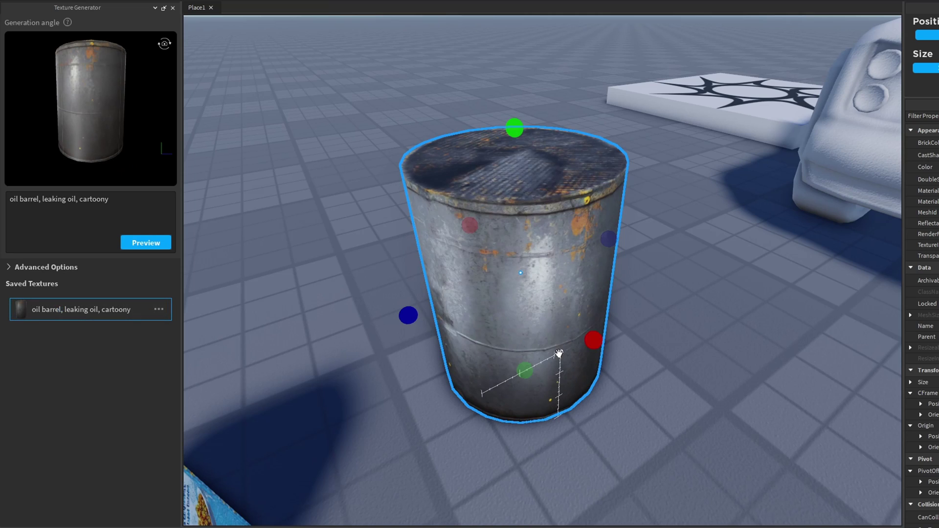
Step: Examine the applied oil barrel texture around the cylinder's side, turning the generation angle to another side of the mesh
right_drag(553, 335, 562, 391)
scroll(556, 331, up, 2)
drag(139, 91, 288, 213)
right_drag(289, 214, 431, 271)
scroll(431, 270, down, 3)
scroll(431, 270, down, 3)
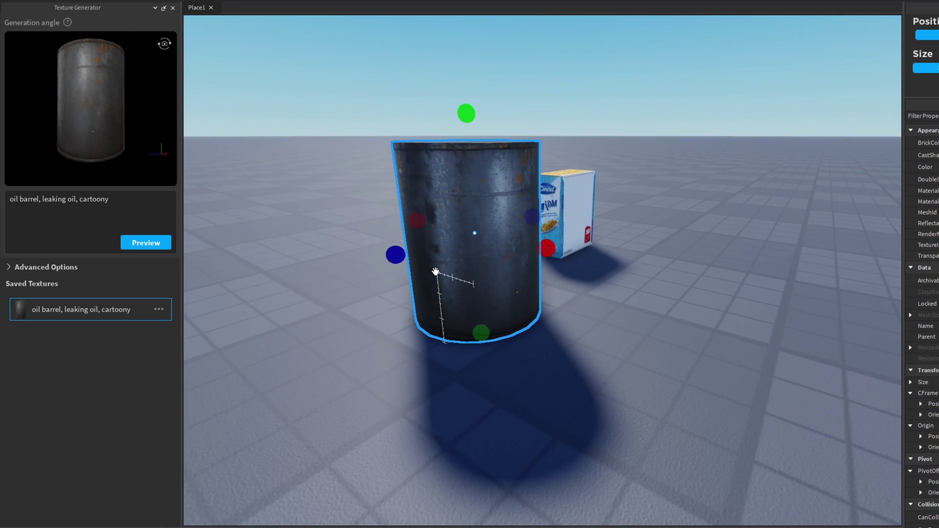
scroll(497, 243, up, 3)
right_drag(497, 243, 503, 247)
key(a)
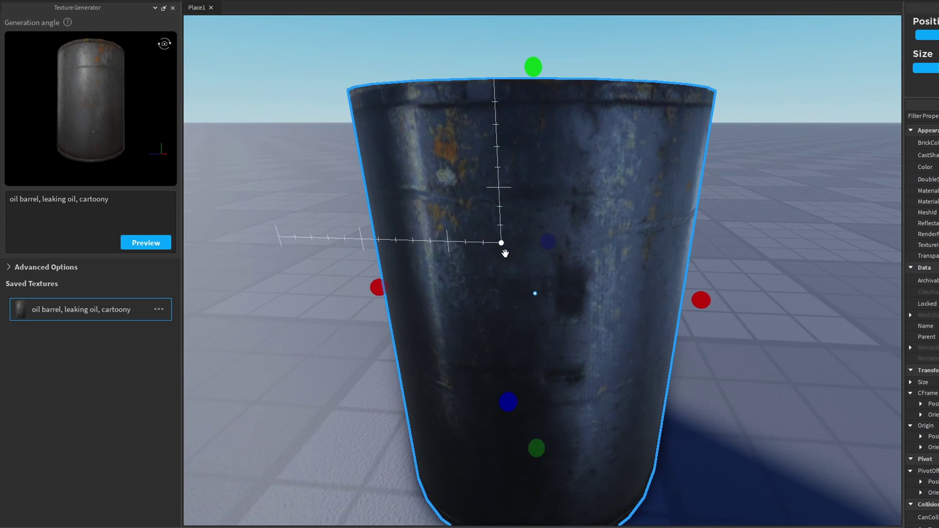
Step: Flip the barrel upside down with the Rotate tool and examine the texture on its underside and remaining sides
key(ctrl+4)
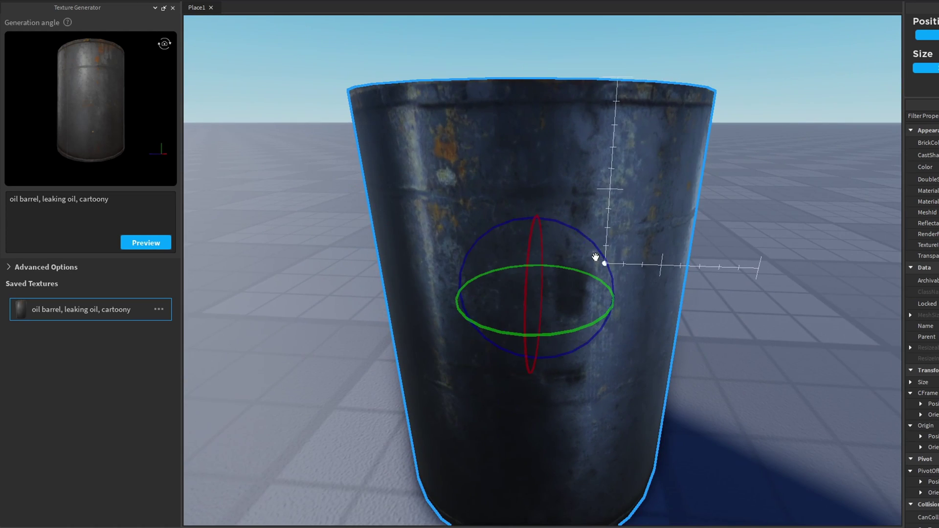
scroll(597, 260, down, 5)
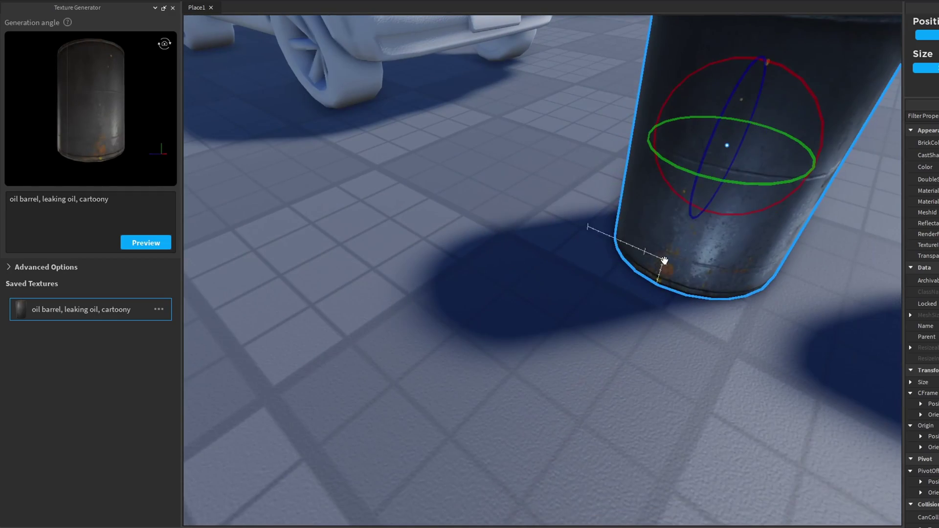
drag(664, 260, 603, 278)
key(d)
right_drag(604, 279, 618, 262)
key(q)
scroll(497, 369, up, 3)
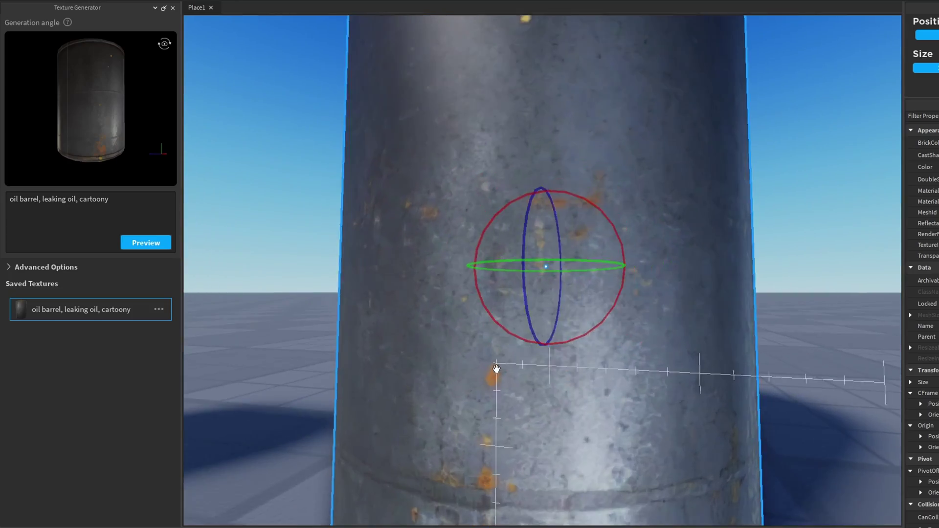
right_drag(497, 368, 494, 371)
key(d)
scroll(494, 371, down, 10)
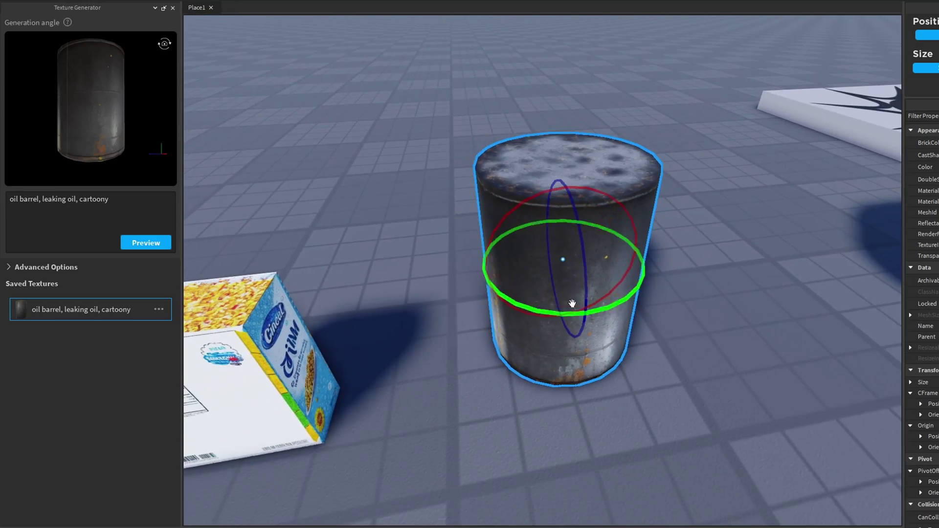
Step: Select the car mesh and turn the generation angle to face the front of the car
right_drag(574, 363, 562, 335)
key(a)
key(w)
key(s)
click(554, 324)
right_drag(614, 360, 612, 351)
key(a)
key(w)
key(s)
drag(137, 113, 51, 110)
drag(107, 107, 104, 113)
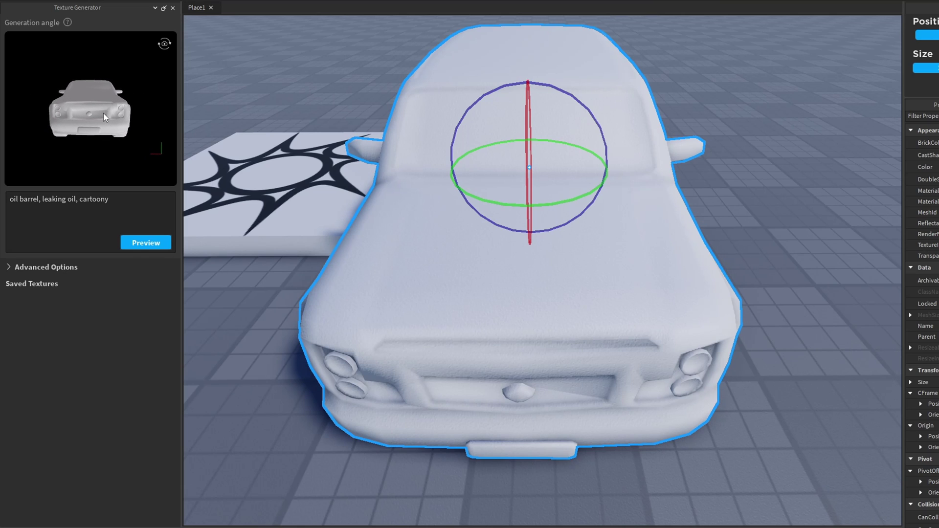
Step: Enable Specify Front View for the car's texture, fine-tune the front-facing generation angle, and review the option's explanation
click(46, 267)
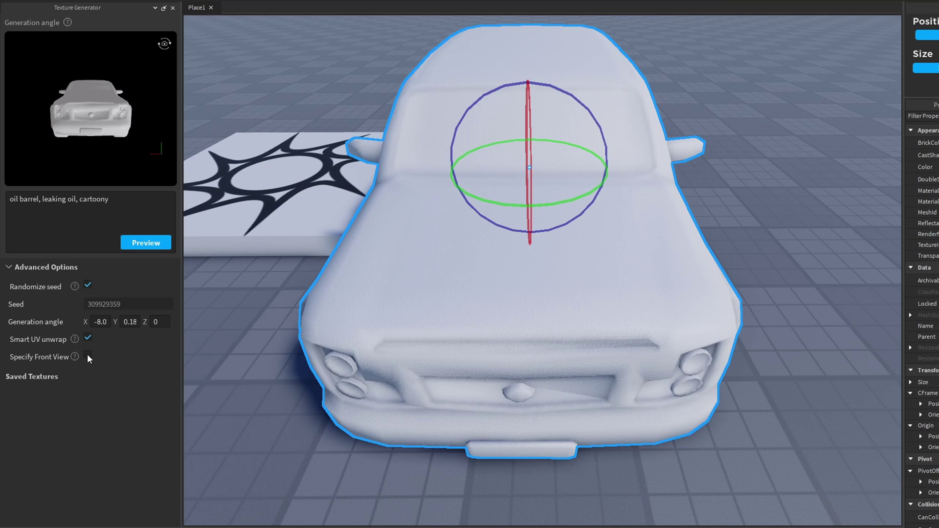
drag(99, 127, 117, 135)
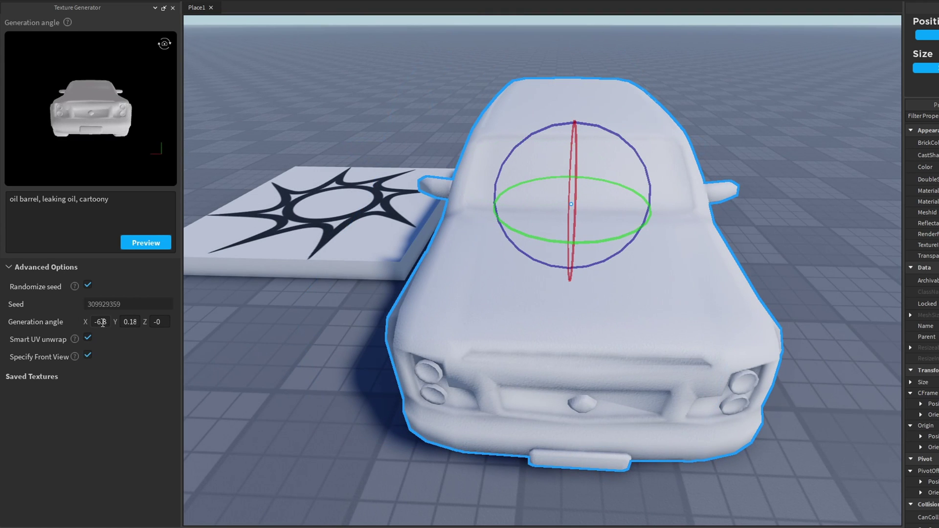
scroll(493, 377, up, 10)
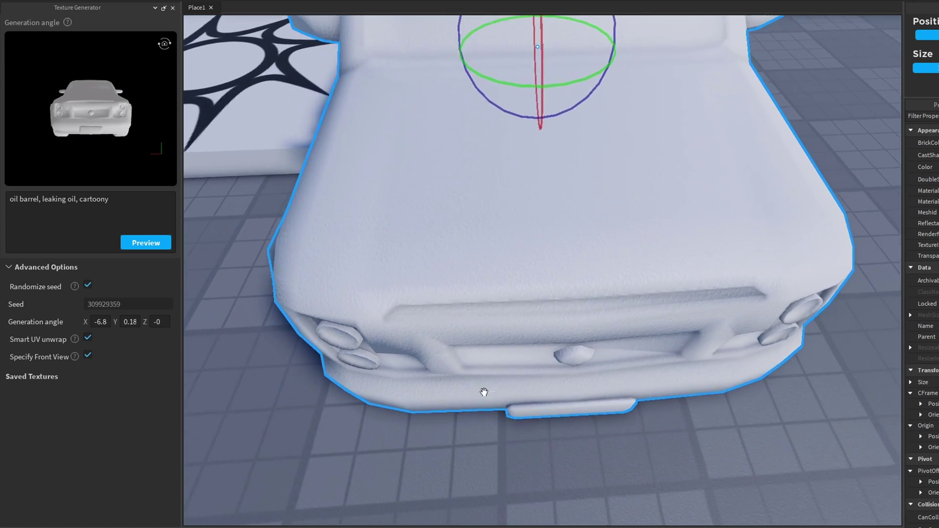
right_drag(484, 392, 492, 391)
scroll(492, 391, down, 1)
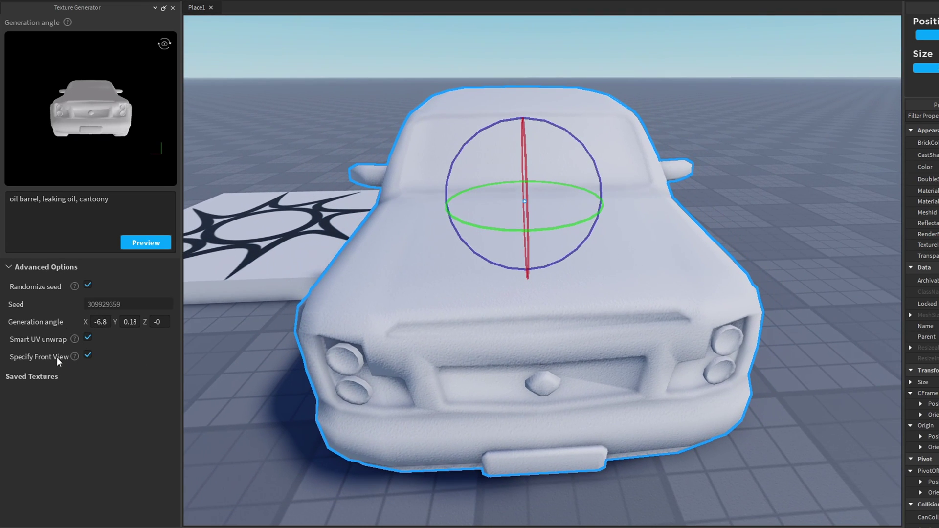
mouse_move(76, 355)
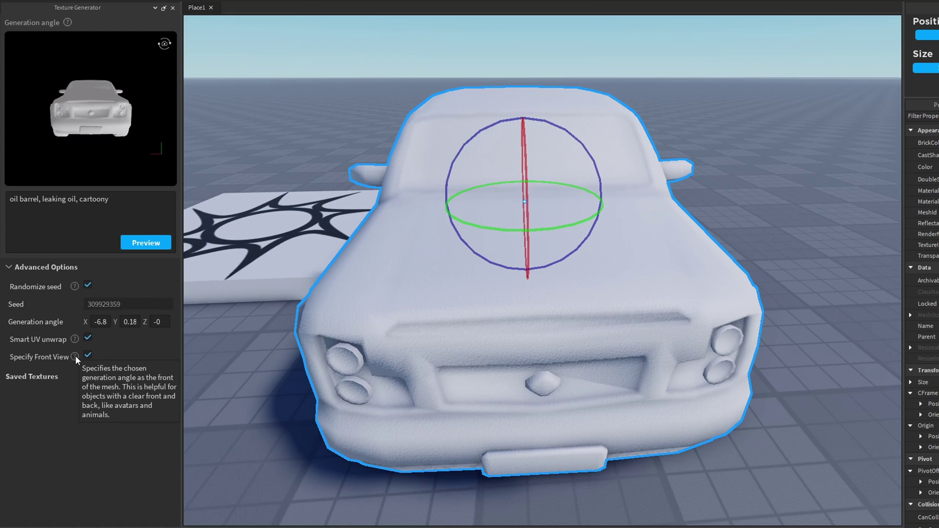
Step: Set the car's generation angle to X -5 and Y 0
drag(111, 125, 110, 129)
click(108, 322)
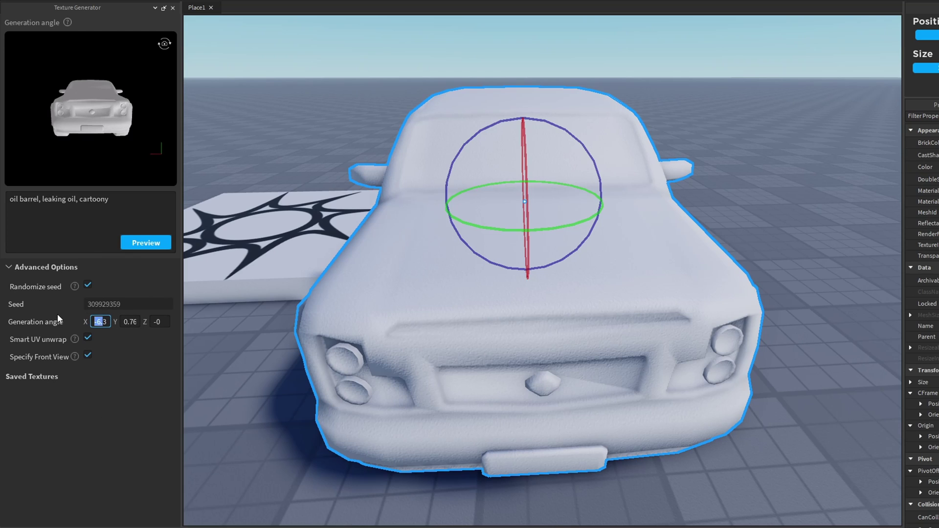
text(-0)
key(Return)
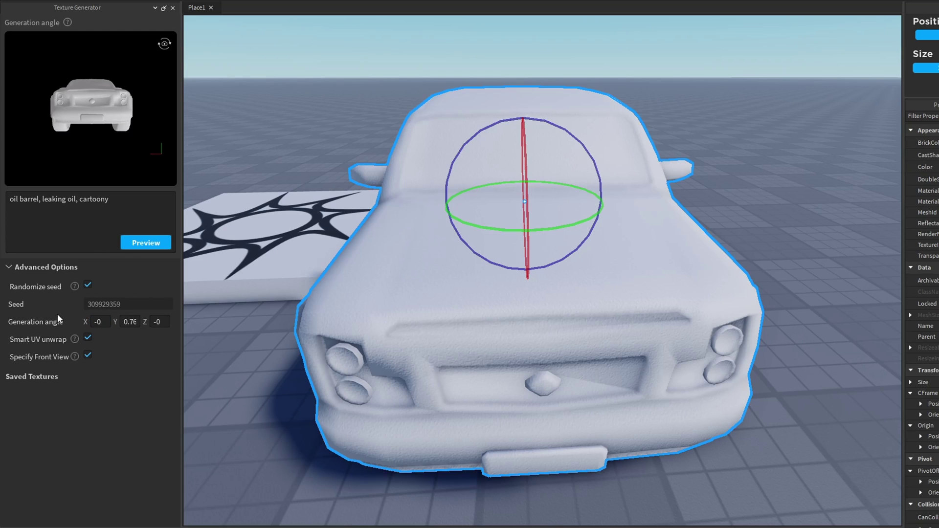
click(126, 323)
text(0)
key(Return)
click(108, 321)
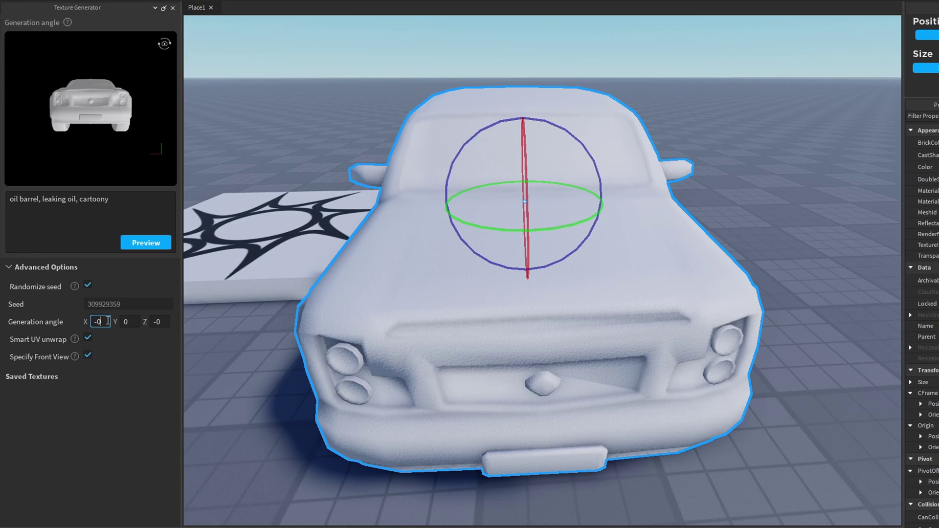
key(BackSpace)
text(10)
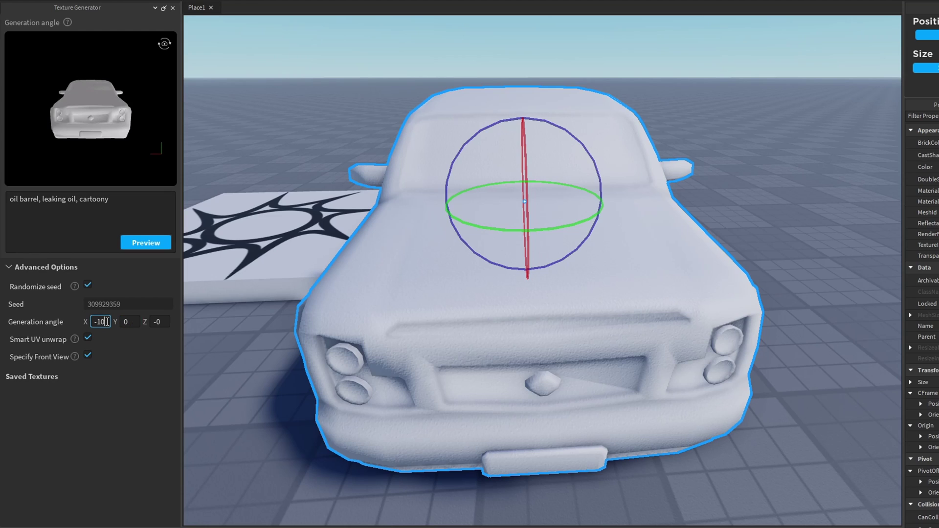
text(5)
key(Return)
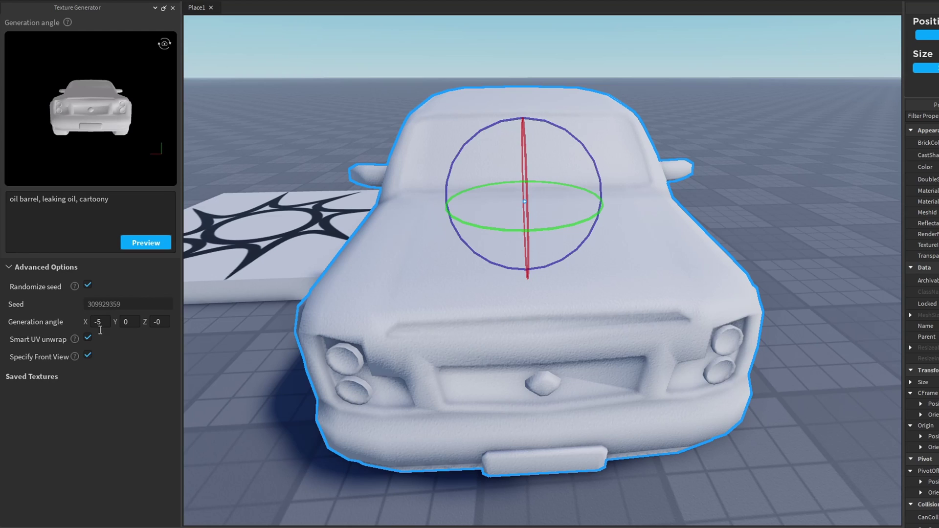
Step: Generate a preview for "blue car, two black stripes going down the center, black tires with golden rims, purple headlights, red tail lights, photorealistic"
click(141, 204)
key(ctrl+a)
key(BackSpace)
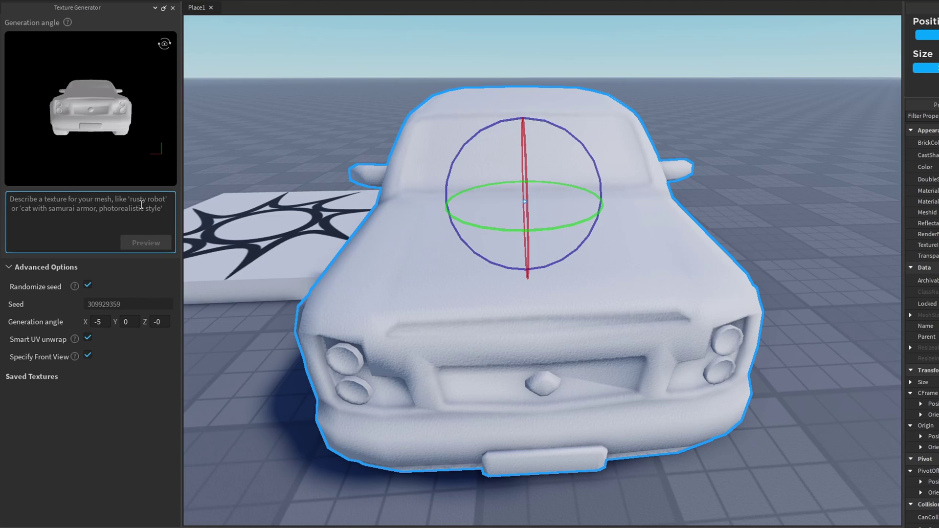
text(blue car)
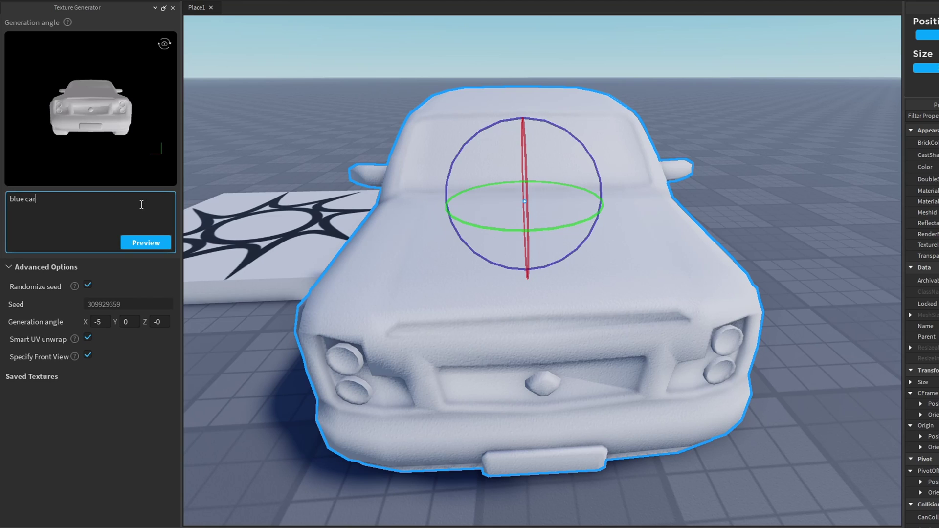
text(, two black stripes going down the center, black ti)
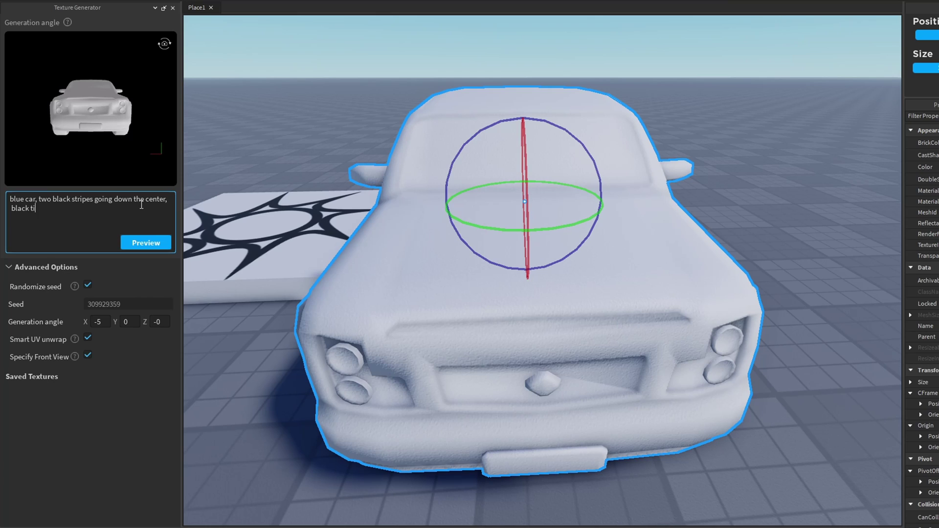
text(res with golden rims, purple headlights, red taillight)
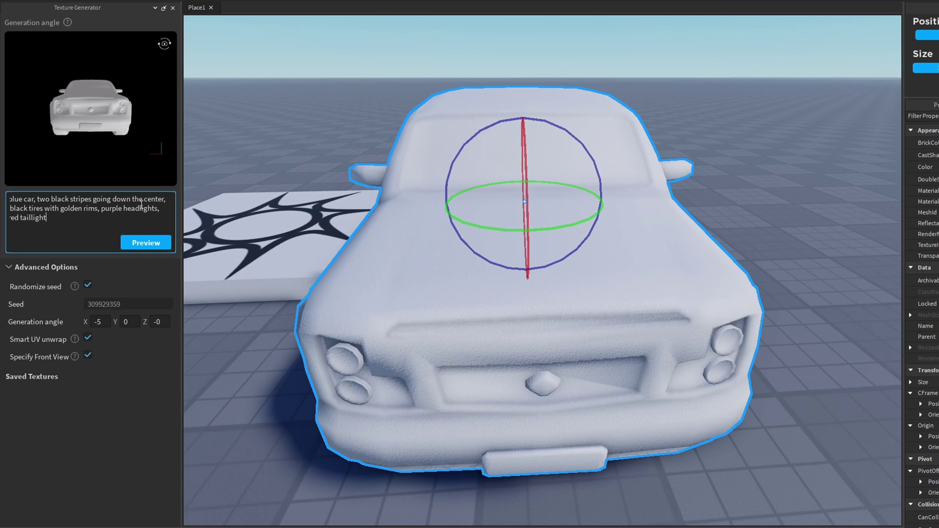
key(BackSpace)
key(BackSpace)
key(BackSpace)
key(BackSpace)
key(BackSpace)
text( lights, photorealistic)
click(144, 242)
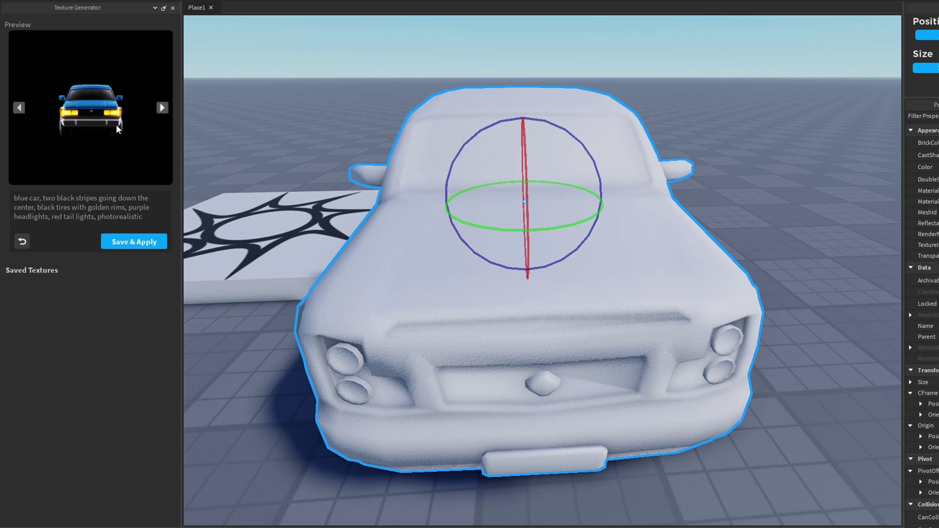
Step: Review the generated car preview from the front, sides and rear, and save and apply the texture to the car mesh
click(160, 109)
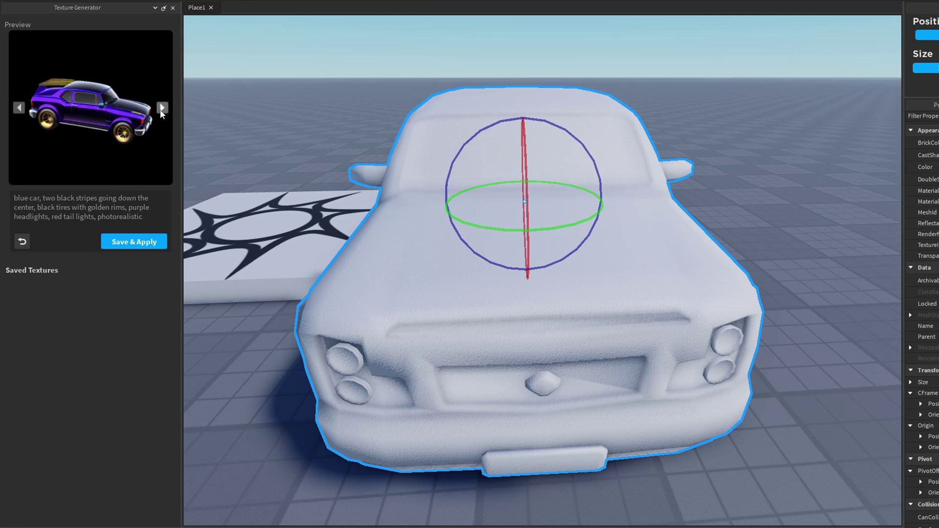
click(162, 109)
click(162, 108)
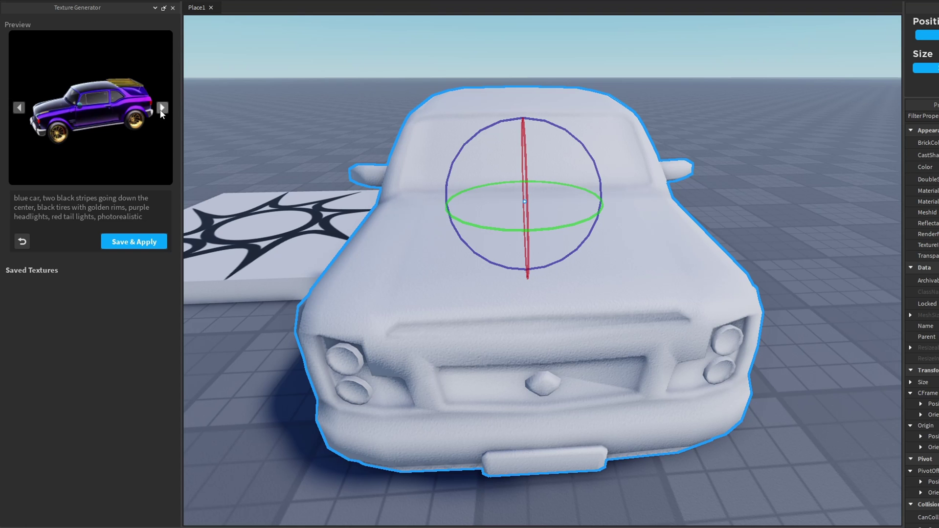
right_drag(600, 291, 601, 290)
scroll(607, 254, up, 4)
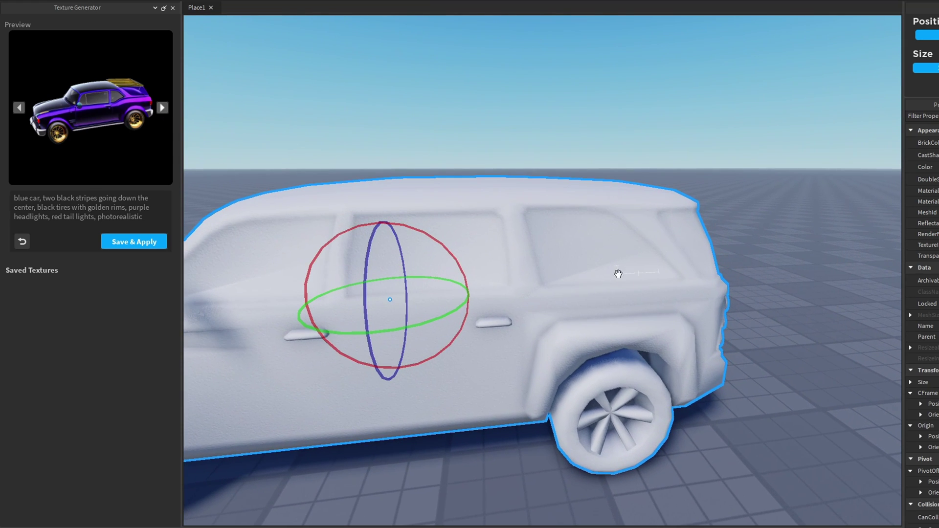
click(162, 107)
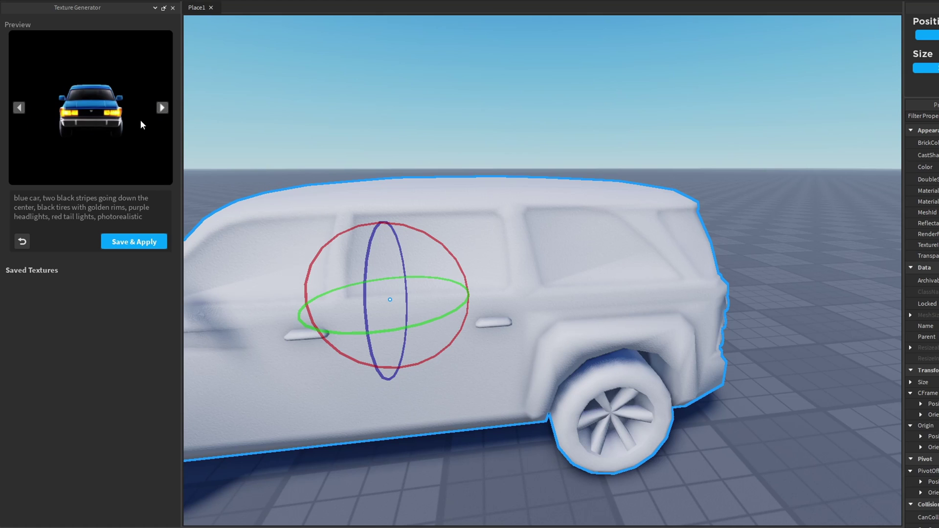
click(162, 107)
click(162, 108)
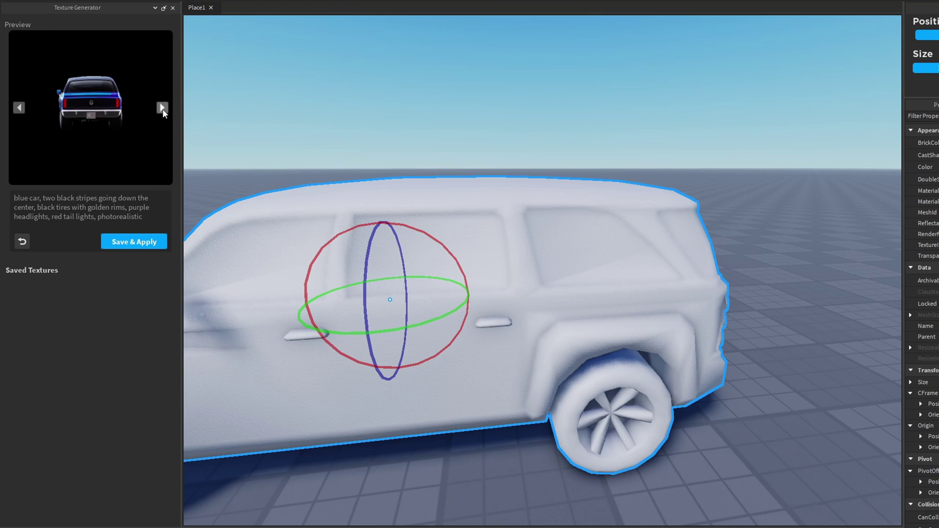
click(163, 108)
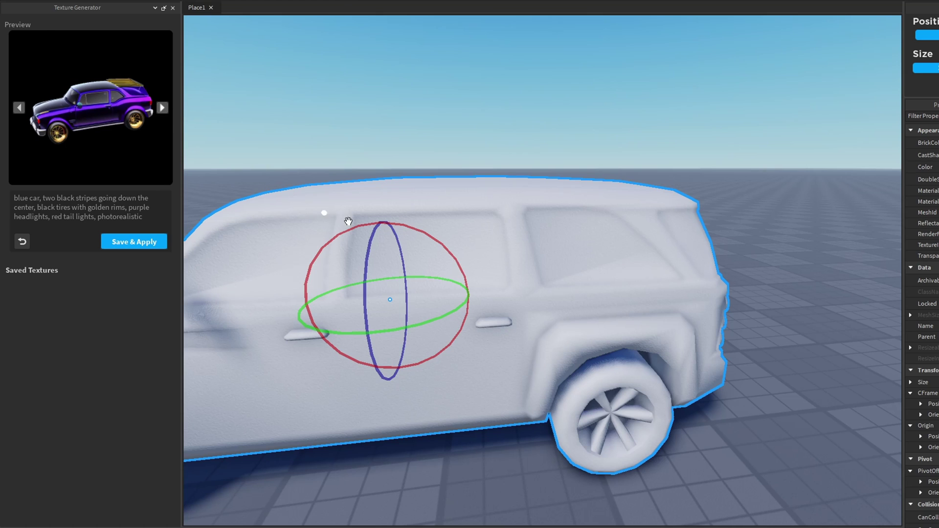
right_drag(346, 220, 183, 224)
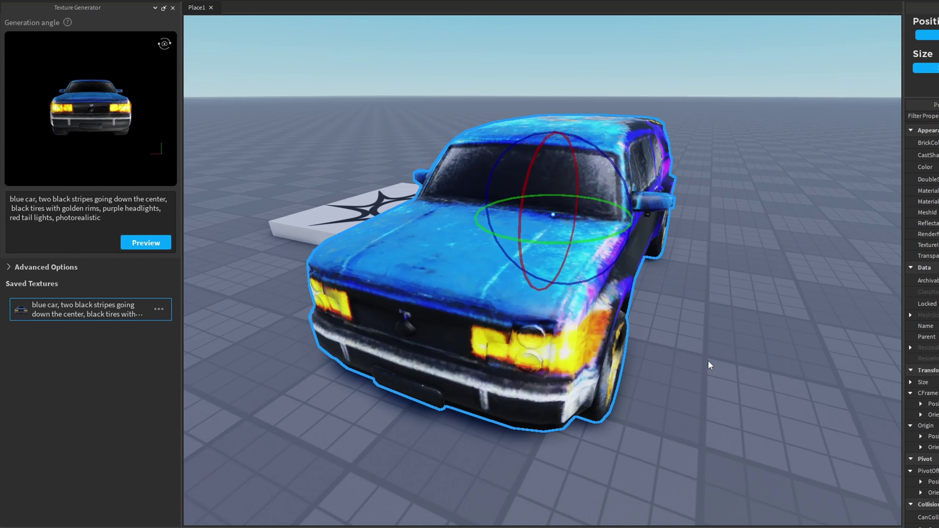
Step: Examine the applied texture along the car's side, checking the body panels, tires and wheel rims up close
right_drag(645, 306, 475, 272)
right_drag(477, 273, 517, 337)
scroll(472, 275, up, 5)
scroll(472, 274, down, 5)
scroll(481, 280, up, 2)
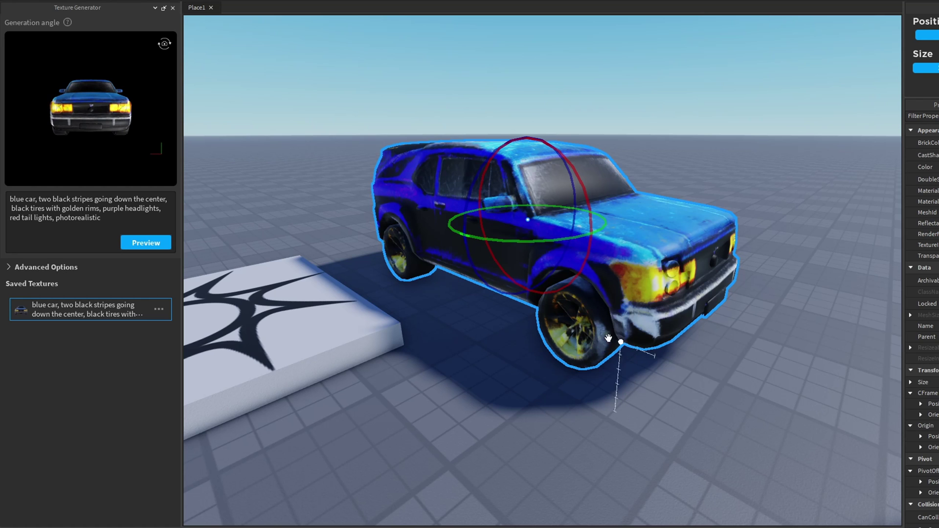
scroll(554, 332, up, 4)
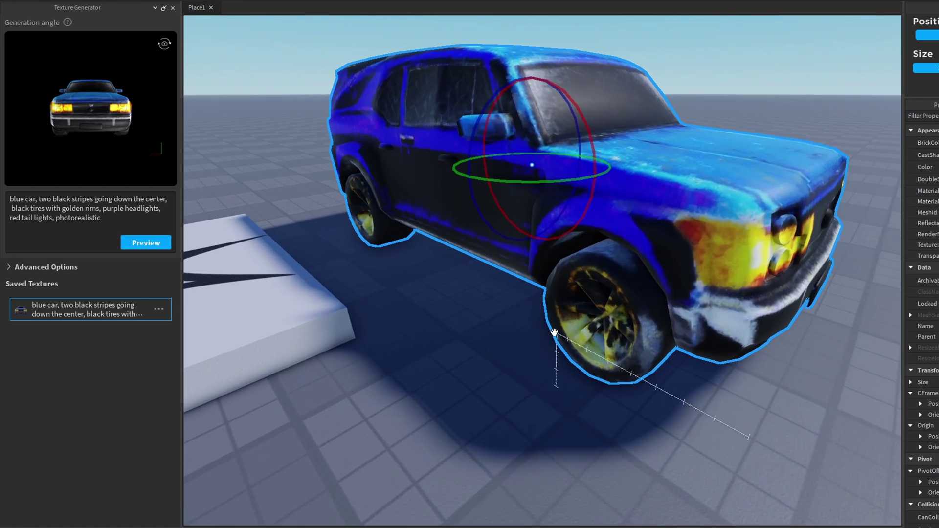
scroll(554, 332, up, 4)
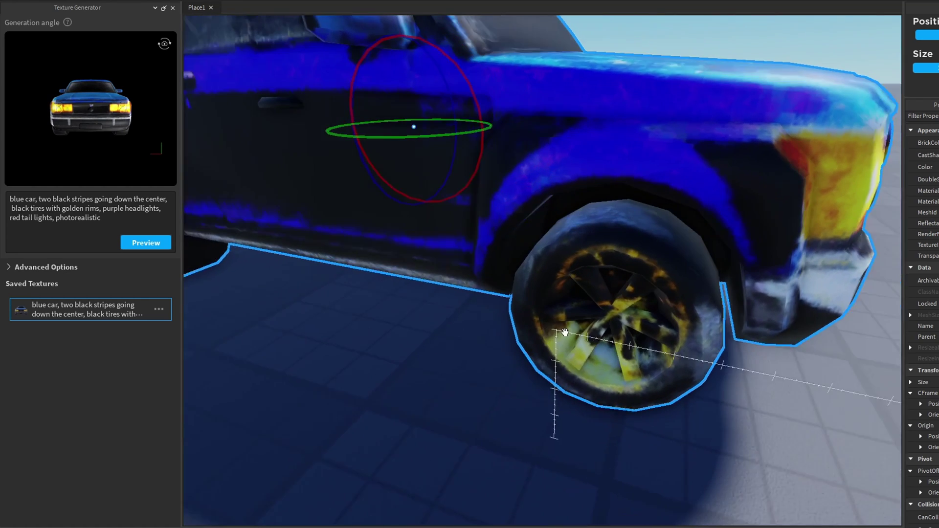
scroll(624, 359, up, 4)
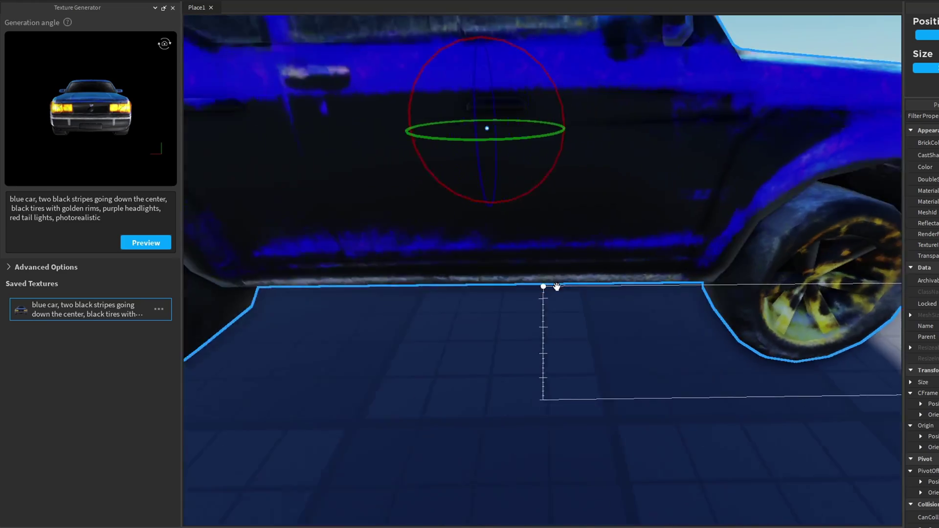
key(a)
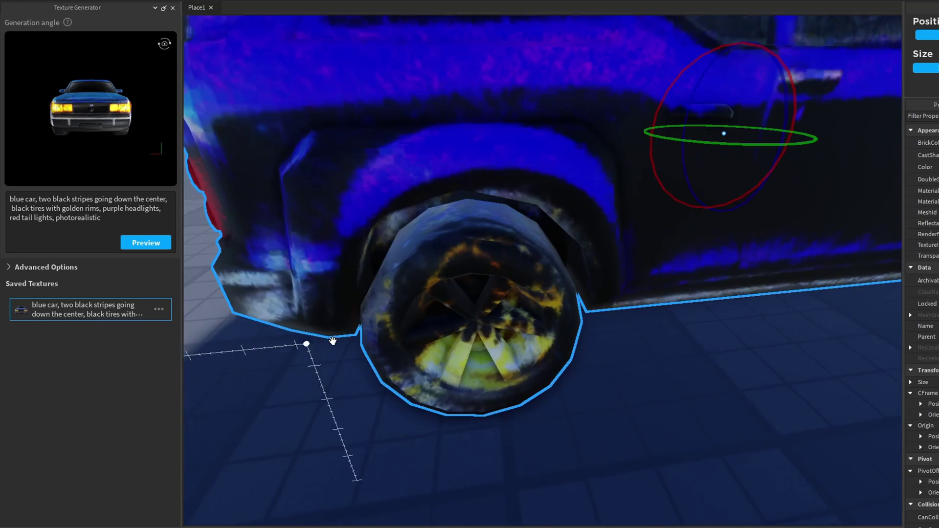
Step: Examine the car's rear and tail lights, and inspect the headlights and front corner against the prompt
scroll(449, 324, down, 3)
key(a)
right_drag(449, 324, 454, 323)
scroll(454, 323, up, 4)
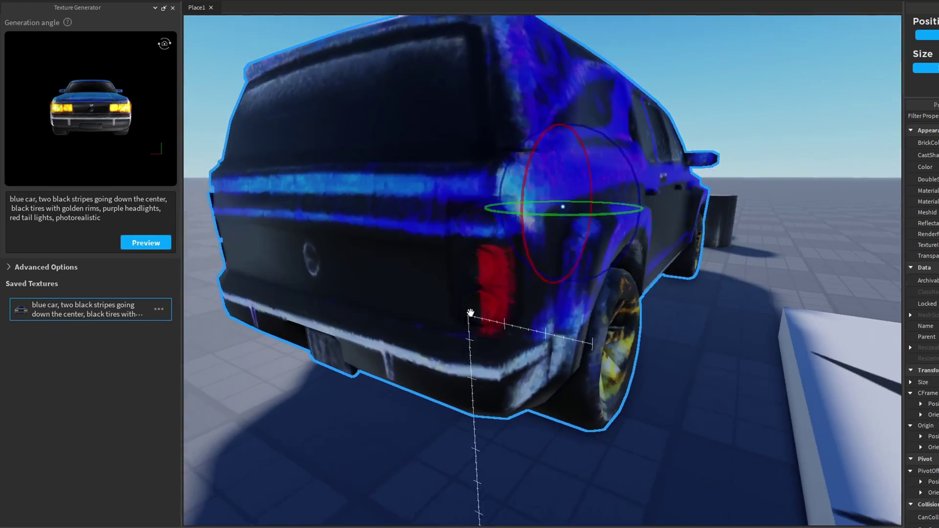
scroll(558, 347, up, 5)
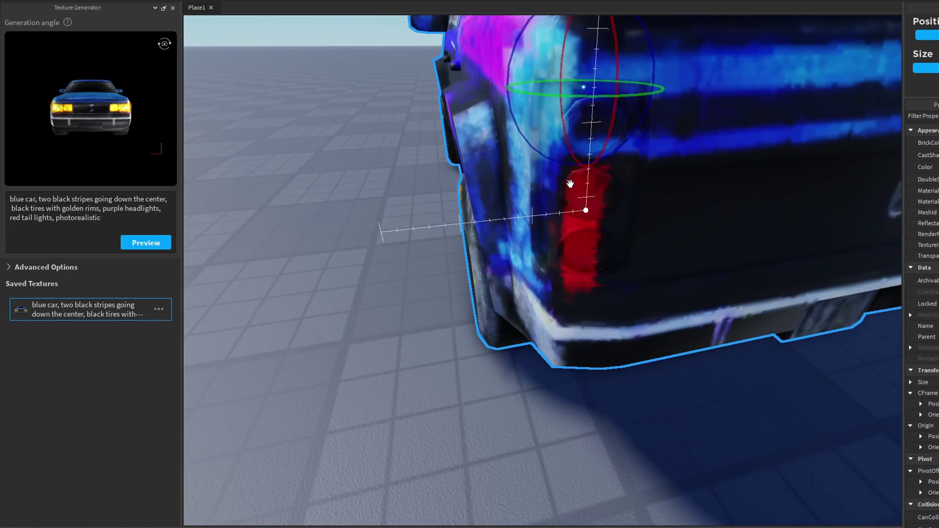
right_drag(587, 260, 416, 257)
key(f)
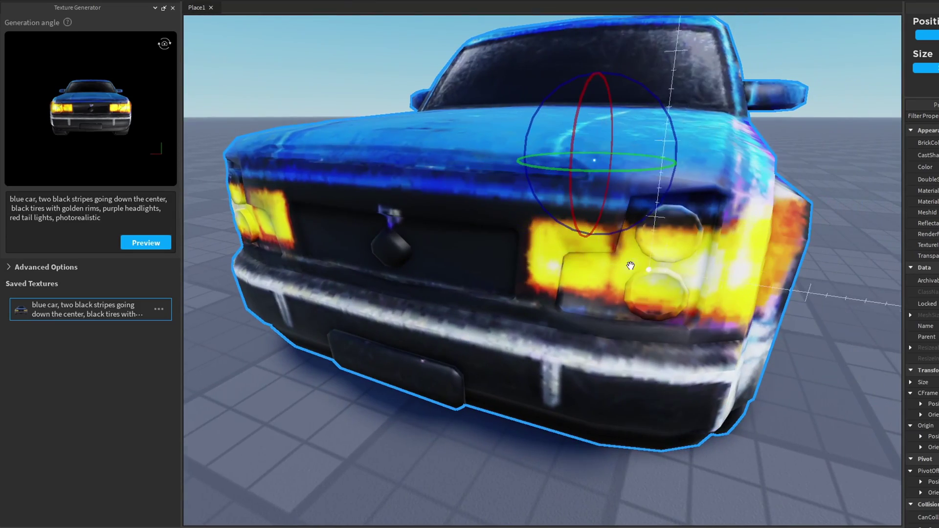
right_drag(707, 272, 689, 285)
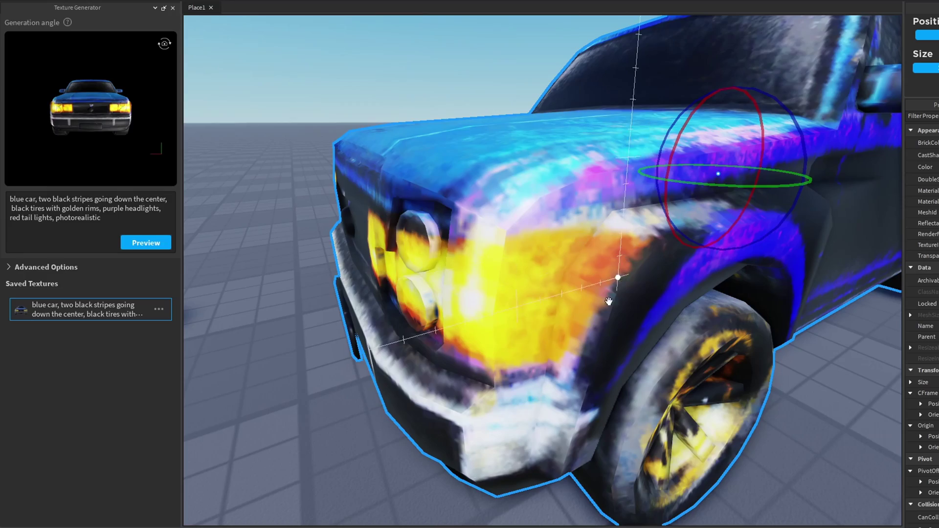